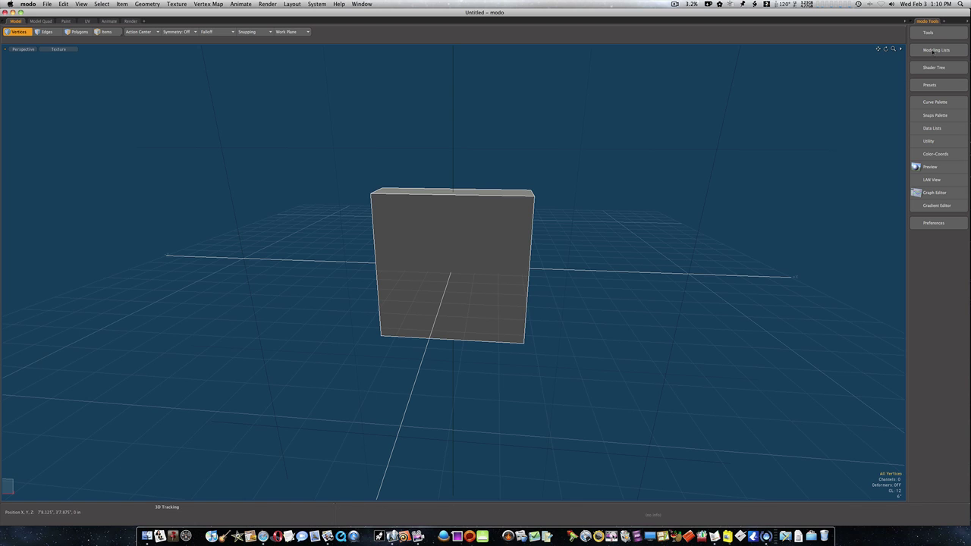
# Make the second mesh item active and create a text letter "L" in Arial Bold on it.
pyautogui.click(928, 33)
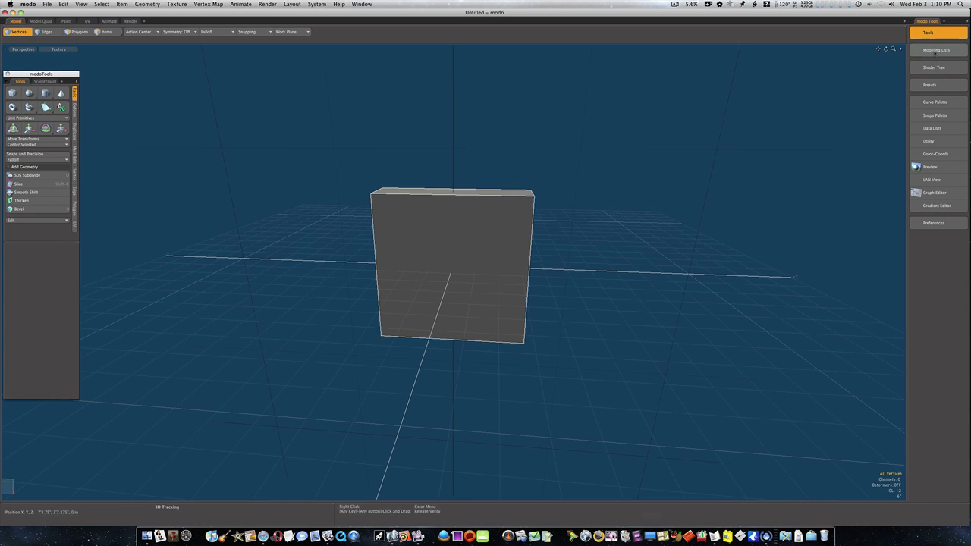
pyautogui.click(936, 50)
pyautogui.click(799, 140)
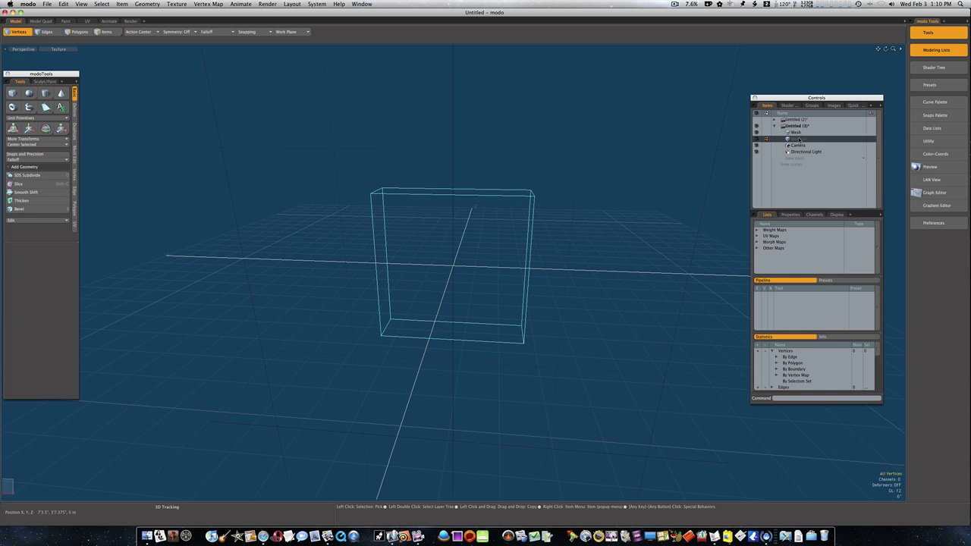
pyautogui.click(62, 108)
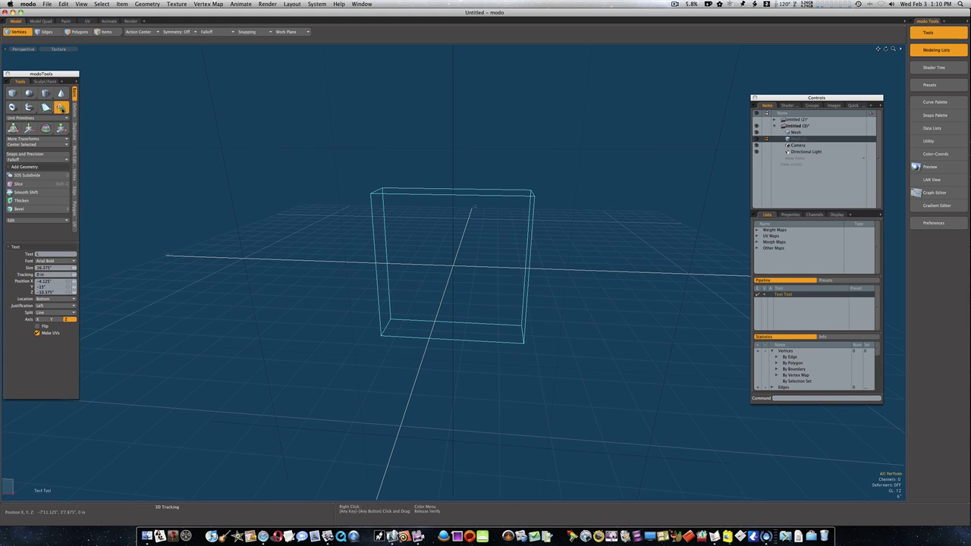
pyautogui.click(100, 287)
# Move the letter L about 23.5 inches along Z until it stands in front of the box.
pyautogui.keyDown('alt'); pyautogui.moveTo(106, 288); pyautogui.dragTo(342, 313); pyautogui.keyUp('alt')
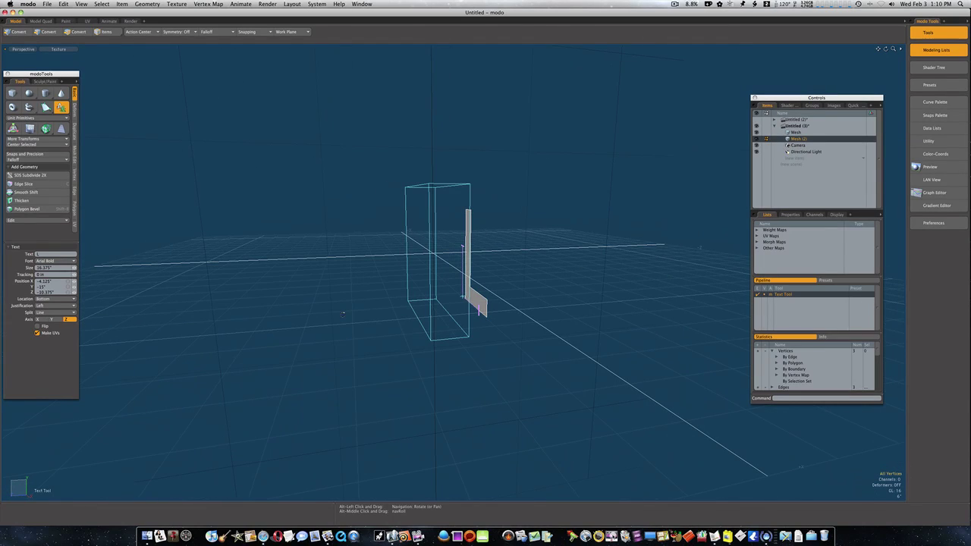
pyautogui.press('w')
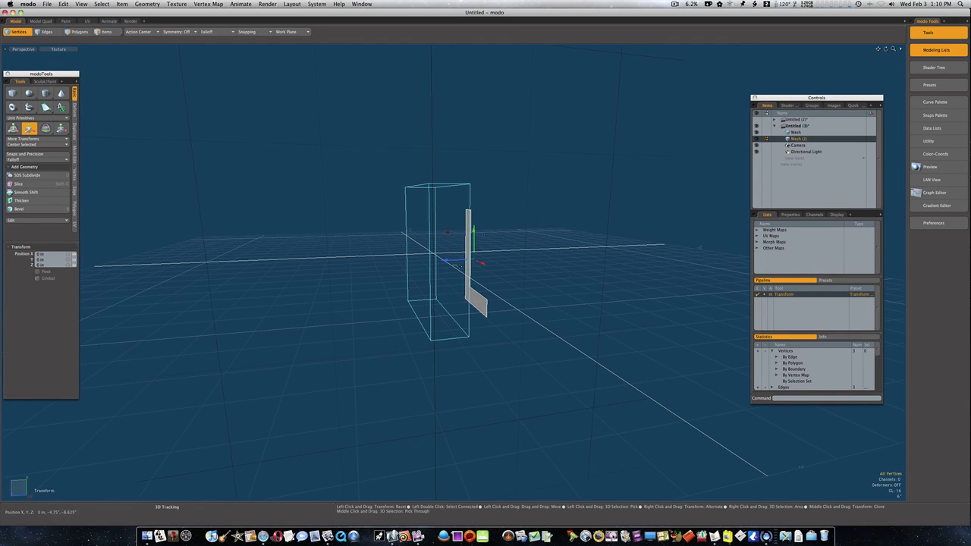
pyautogui.moveTo(458, 263); pyautogui.dragTo(385, 264)
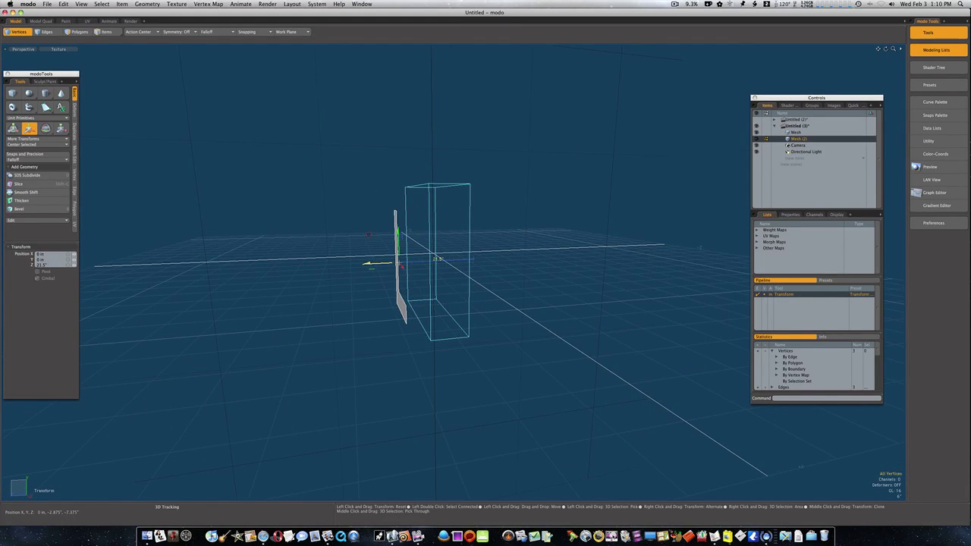
pyautogui.keyDown('alt'); pyautogui.moveTo(287, 256); pyautogui.dragTo(387, 264); pyautogui.keyUp('alt')
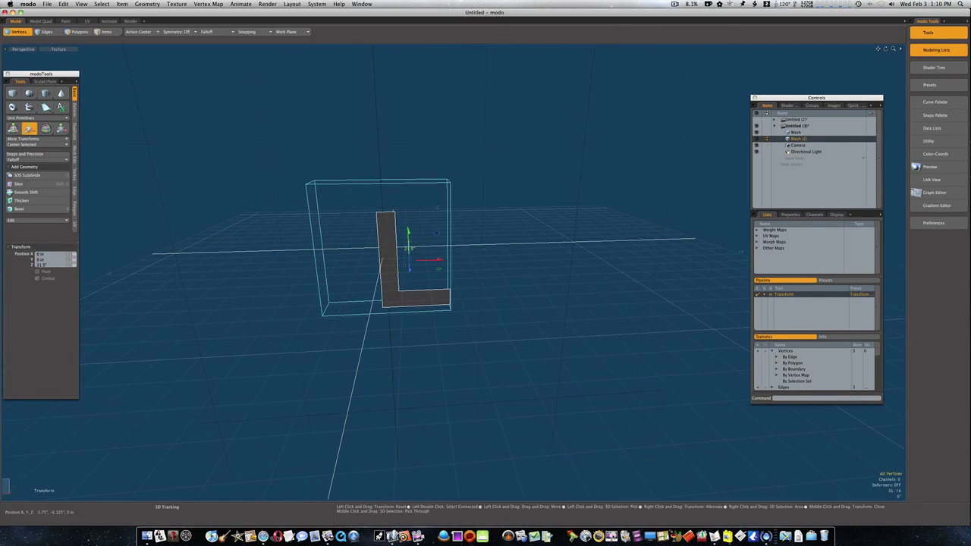
# Center the letter L on all axes and move it about 11.125 inches along Z, just in front of the box.
pyautogui.click(41, 145)
pyautogui.click(42, 145)
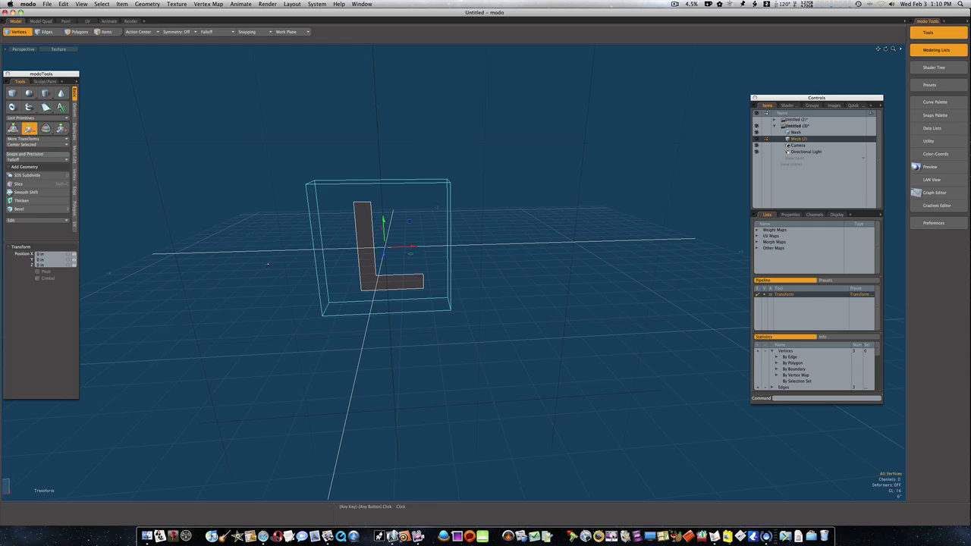
pyautogui.keyDown('alt'); pyautogui.moveTo(365, 276); pyautogui.dragTo(263, 284); pyautogui.keyUp('alt')
pyautogui.moveTo(349, 254); pyautogui.dragTo(308, 260)
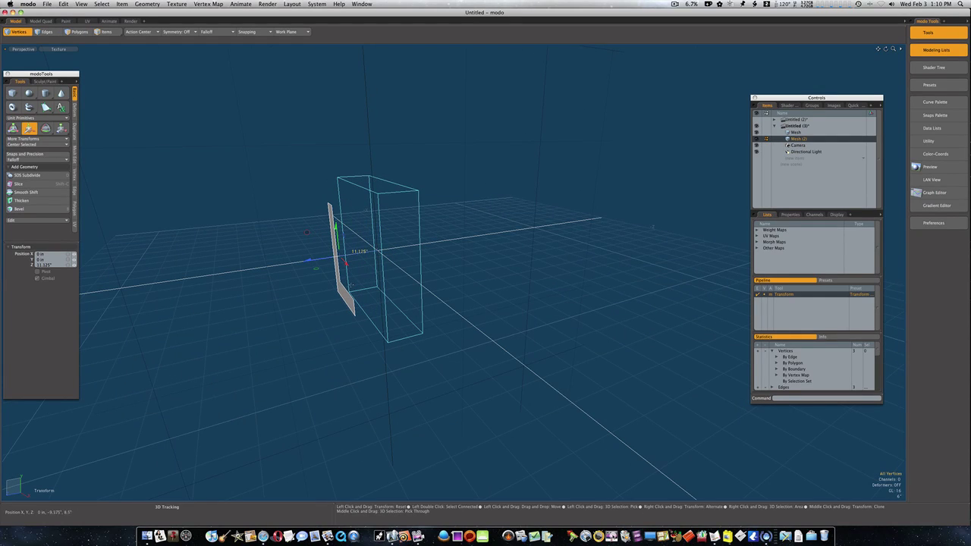
pyautogui.press('q')
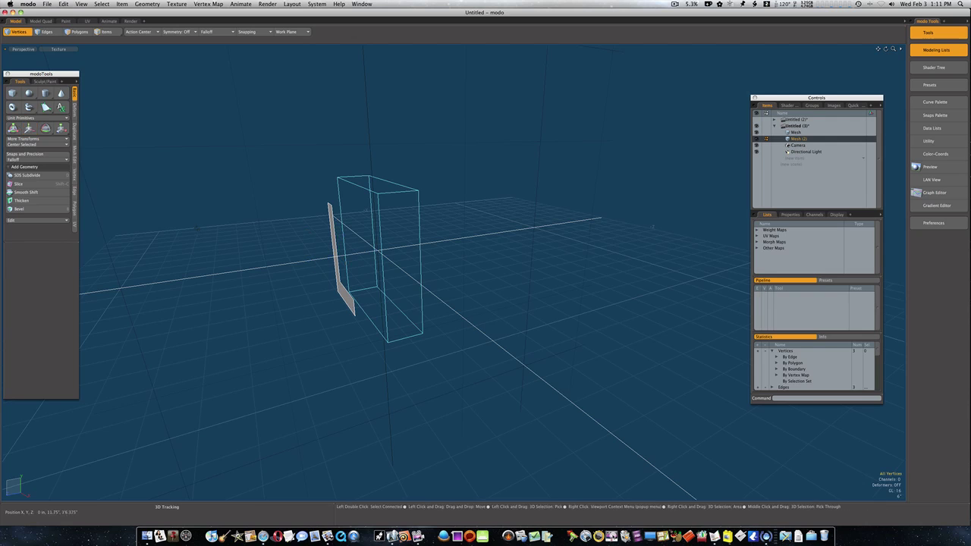
# Thicken the L with an offset of about -32.125 inches through the box and show it together with the box mesh.
pyautogui.click(21, 200)
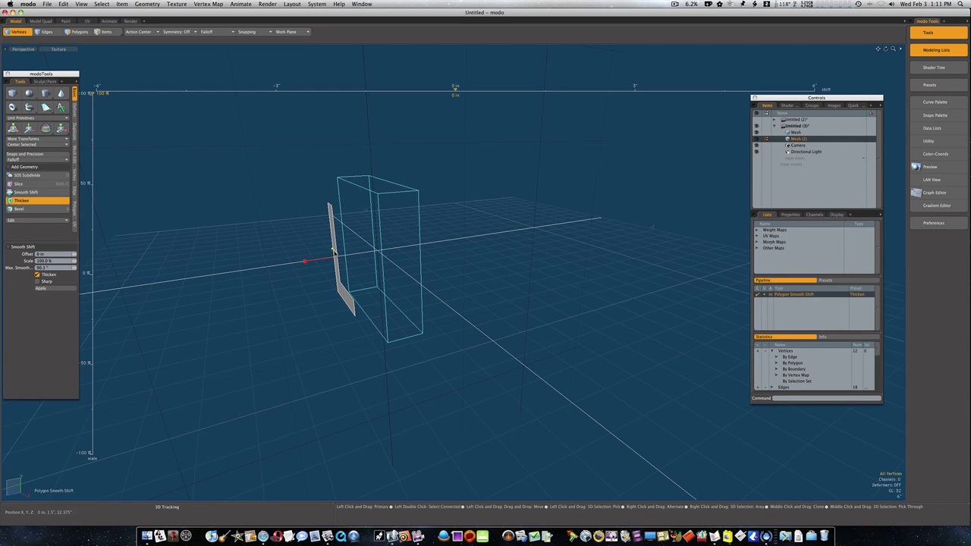
pyautogui.moveTo(334, 252); pyautogui.dragTo(332, 249)
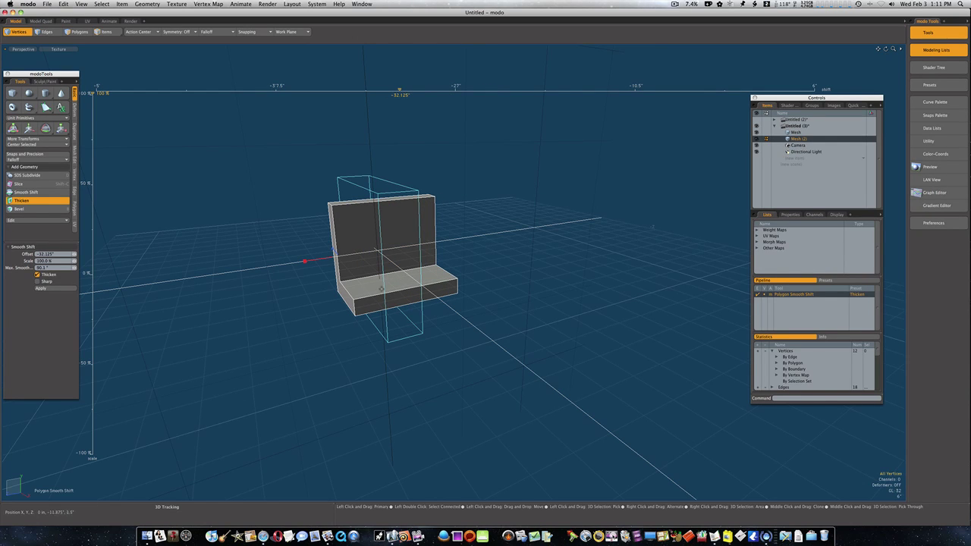
pyautogui.press('space')
pyautogui.keyDown('alt'); pyautogui.moveTo(392, 289); pyautogui.dragTo(534, 264); pyautogui.keyUp('alt')
pyautogui.keyDown('shift'); pyautogui.click(816, 132); pyautogui.keyUp('shift')
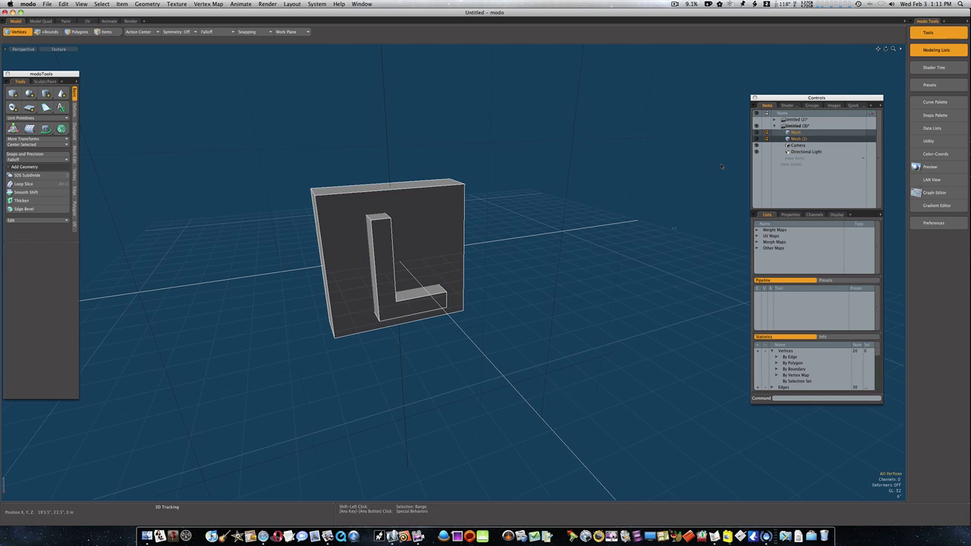
pyautogui.keyDown('alt'); pyautogui.moveTo(566, 194); pyautogui.dragTo(478, 185); pyautogui.keyUp('alt')
# Cut the L out of the box mesh with a Boolean Subtract, using the background mesh as the driver.
pyautogui.click(823, 133)
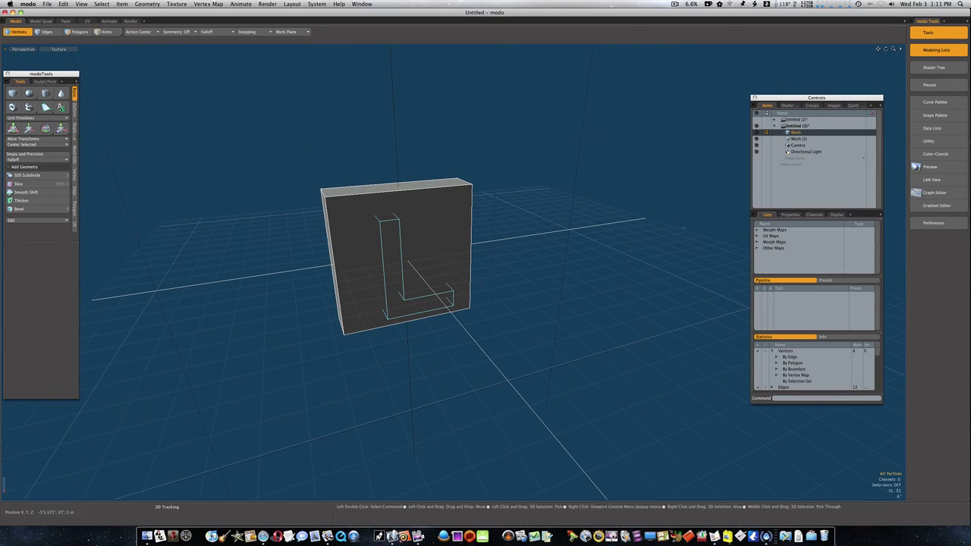
pyautogui.click(74, 155)
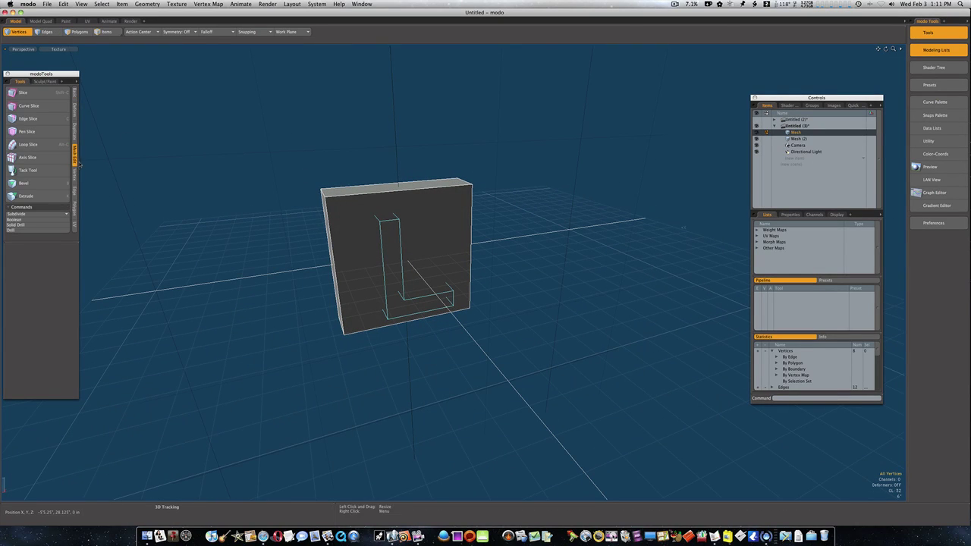
pyautogui.click(30, 220)
pyautogui.click(543, 263)
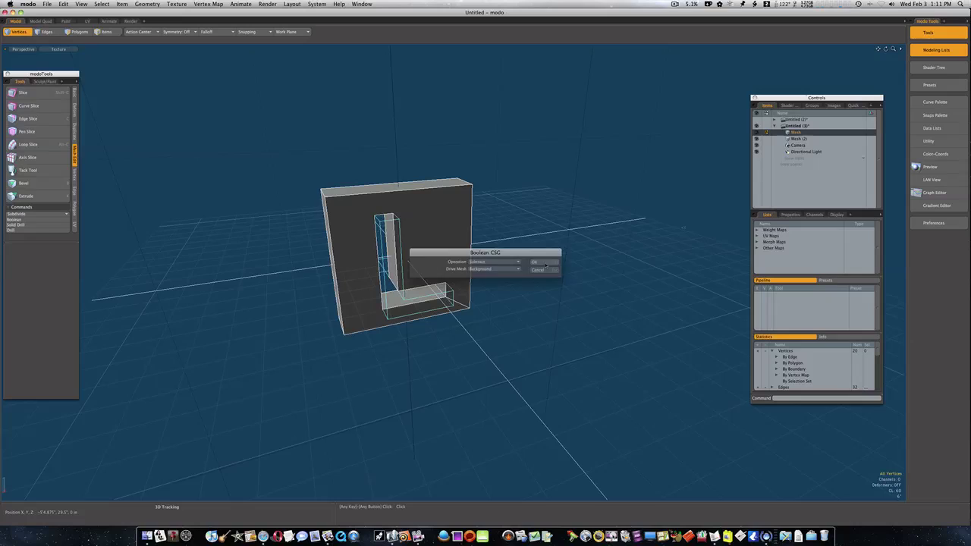
# Delete the L-shaped cutter mesh item, leaving only the box mesh with its L opening.
pyautogui.click(798, 139)
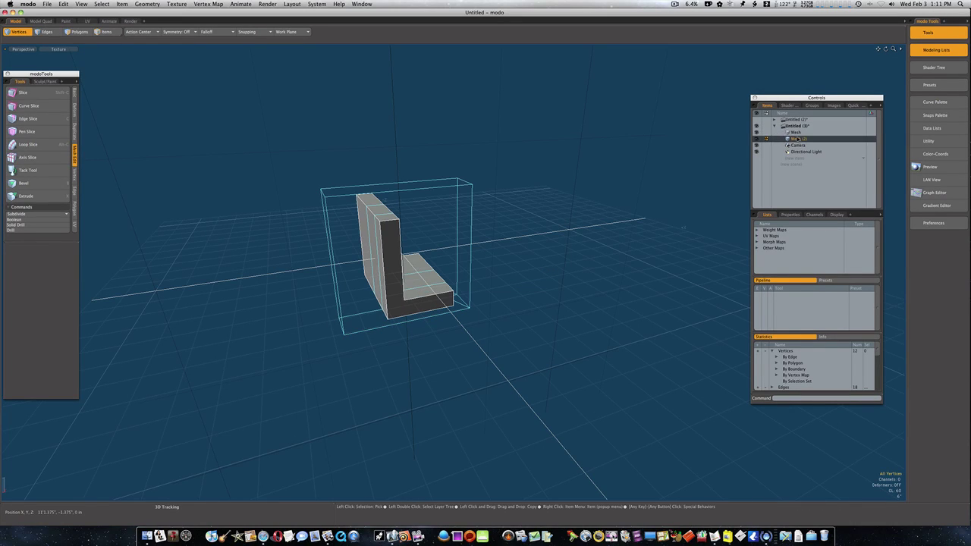
pyautogui.rightClick(799, 140)
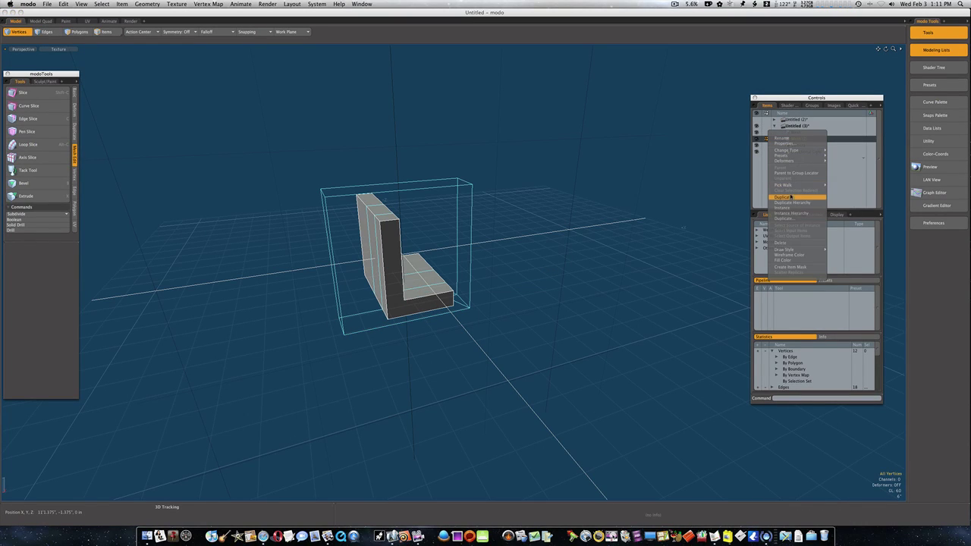
pyautogui.click(791, 198)
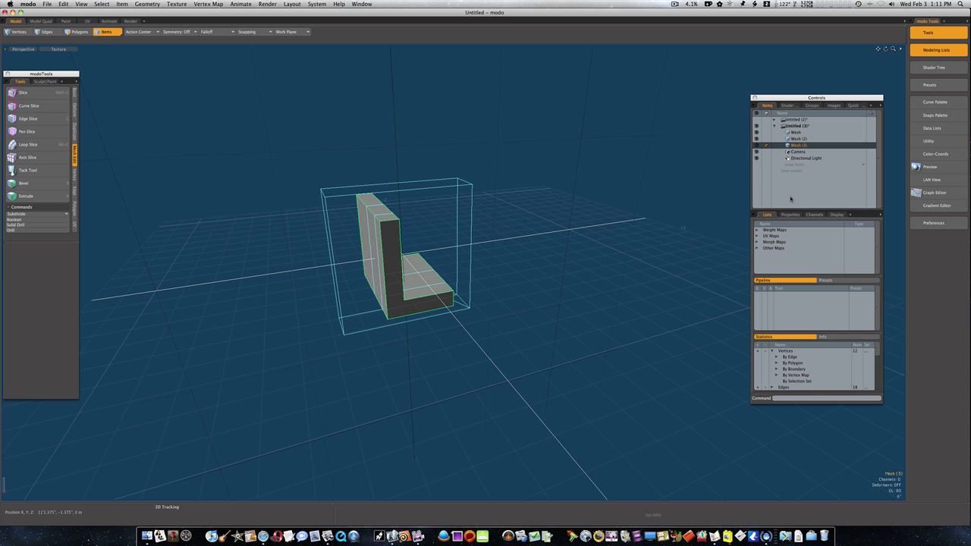
pyautogui.rightClick(789, 141)
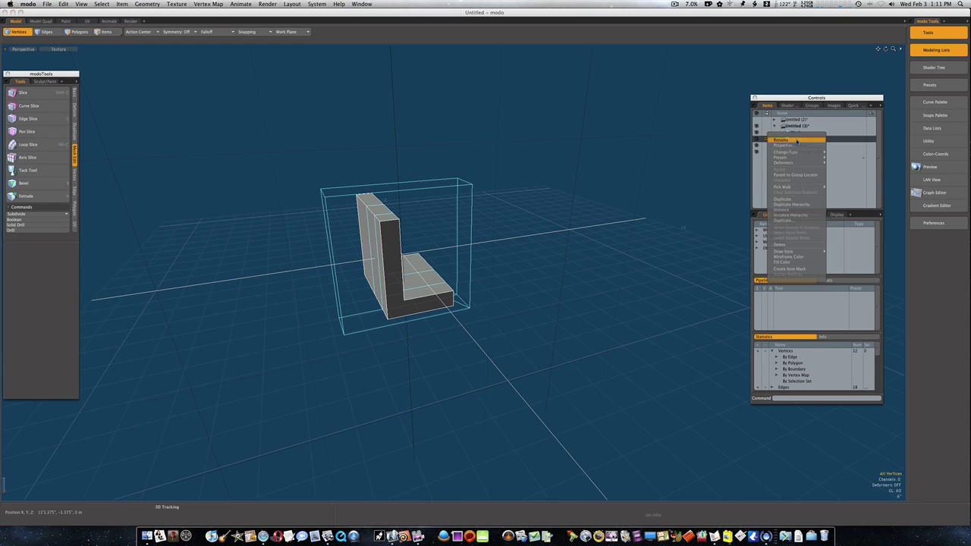
pyautogui.click(796, 244)
pyautogui.keyDown('alt'); pyautogui.moveTo(501, 272); pyautogui.dragTo(439, 254); pyautogui.keyUp('alt')
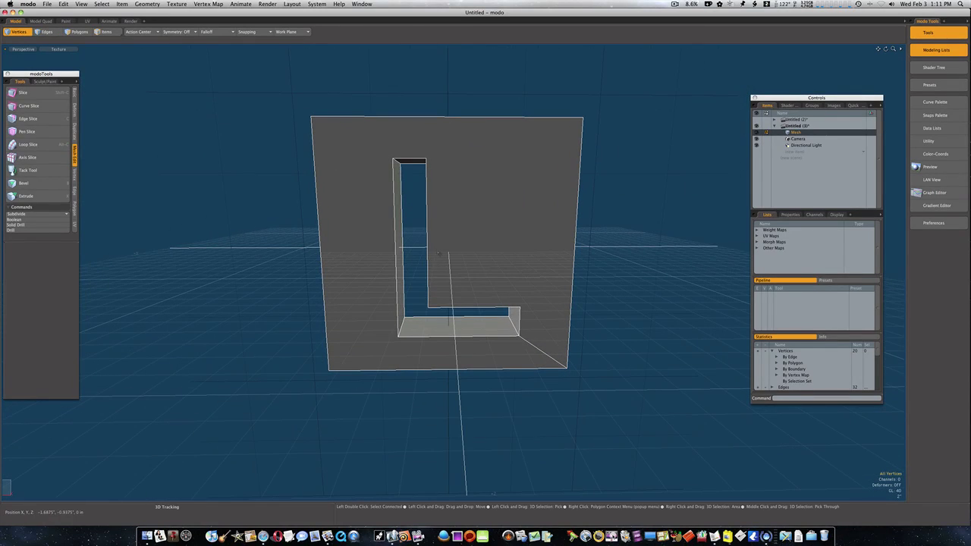
# Preview the box as a subdivision surface, return to polygons, and hide the grid and work plane.
pyautogui.press('Tab')
pyautogui.press('Tab')
pyautogui.keyDown('alt'); pyautogui.moveTo(413, 264); pyautogui.dragTo(438, 260); pyautogui.keyUp('alt')
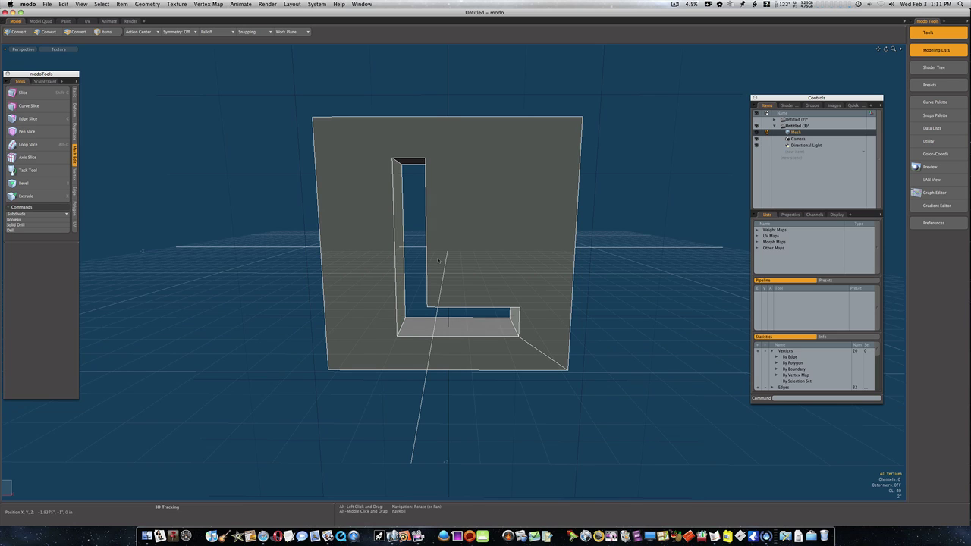
pyautogui.hotkey('ctrl', '3')
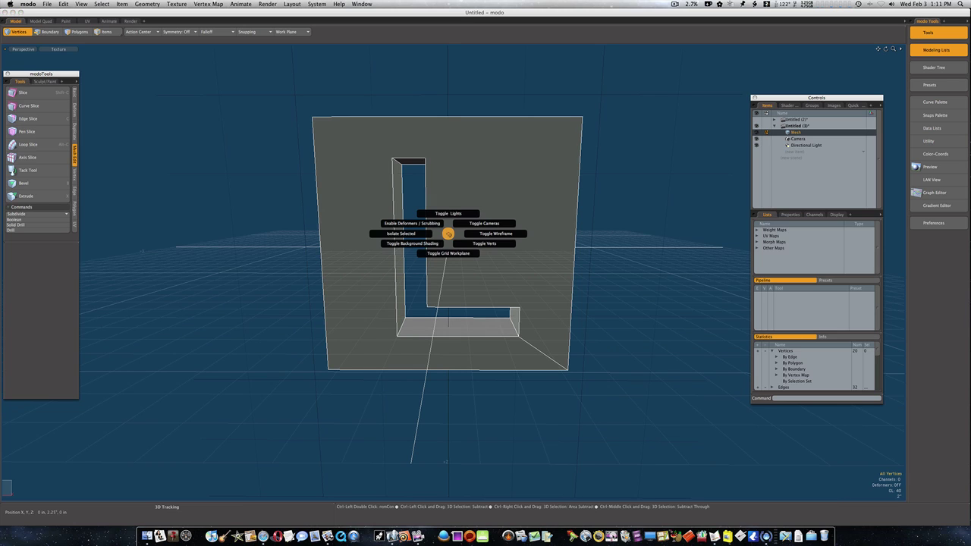
pyautogui.click(450, 254)
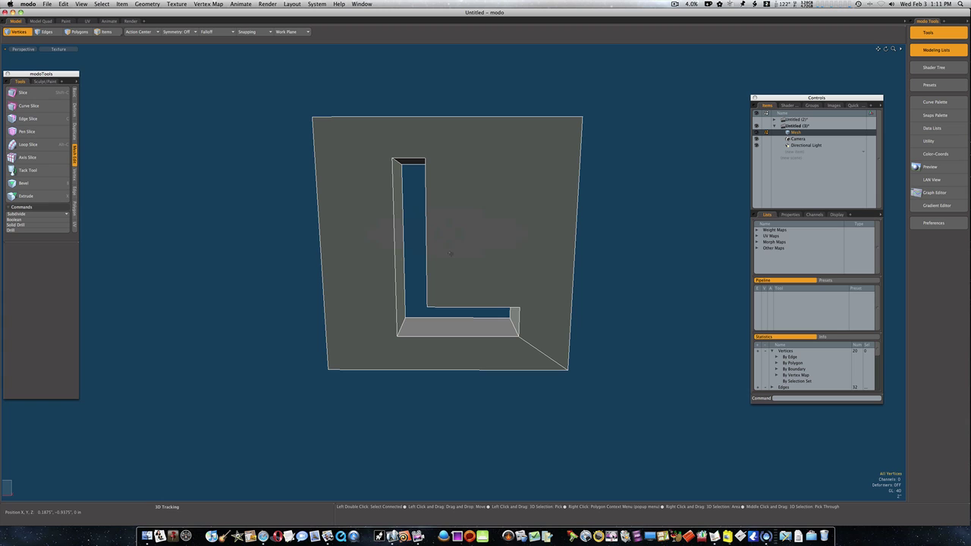
# Edge Slice the front face from the L opening's lower-left, upper-left and upper-right corners to the box's matching outer corners.
pyautogui.press('c')
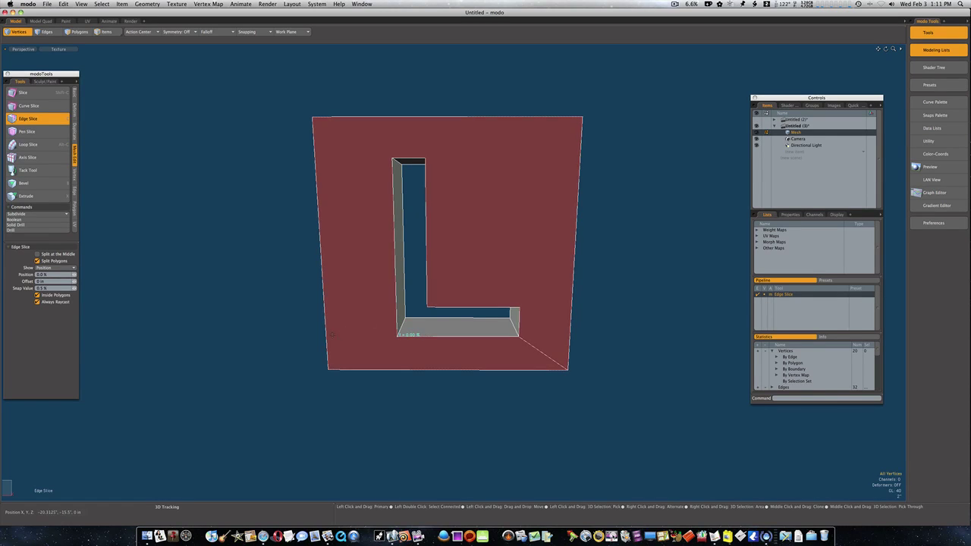
pyautogui.click(328, 370)
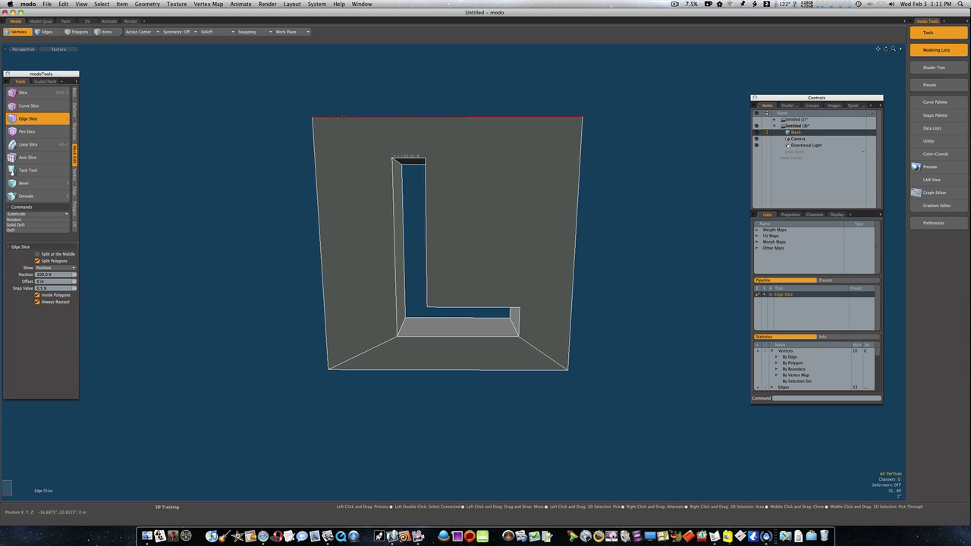
pyautogui.moveTo(342, 117); pyautogui.dragTo(313, 117)
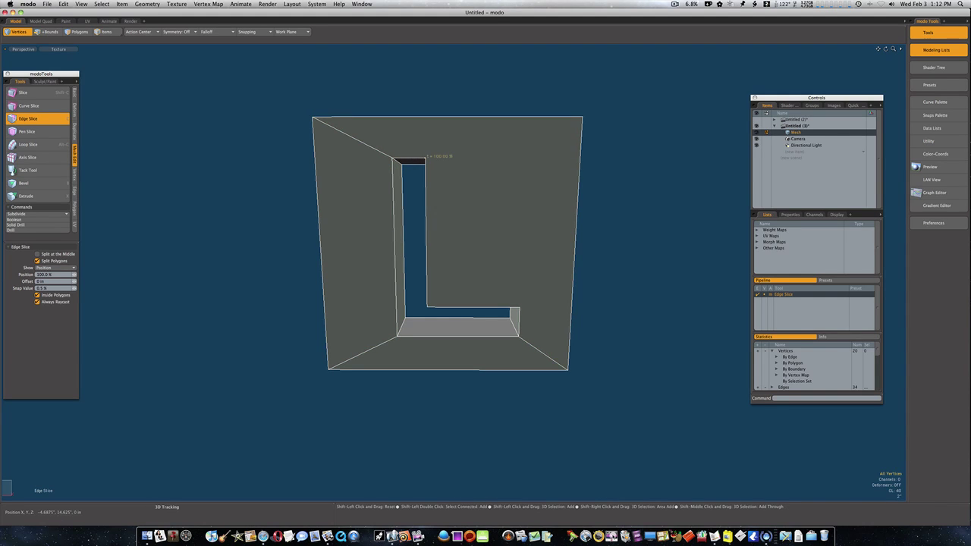
pyautogui.click(581, 117)
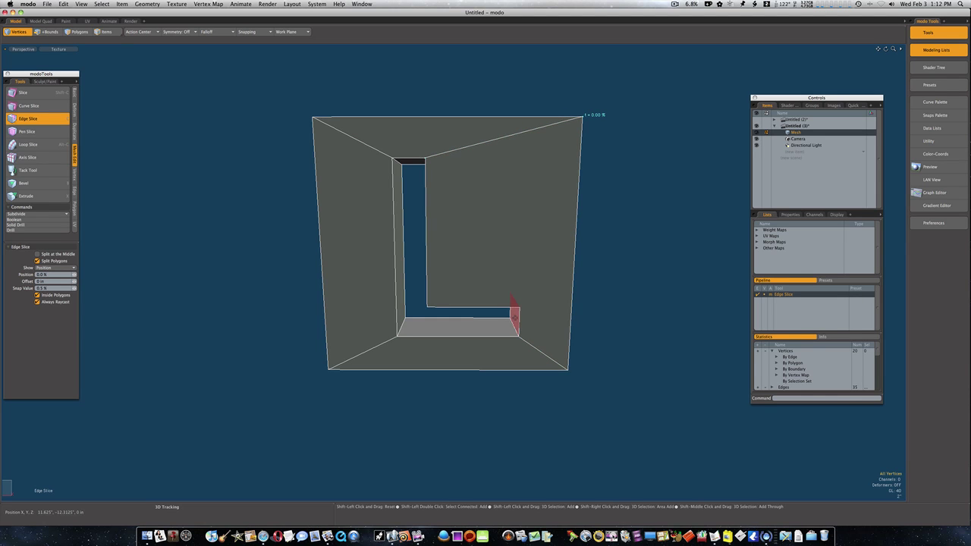
# Edge Slice the back face from the L opening's remaining top corner toward the box's matching outer top corner.
pyautogui.keyDown('alt'); pyautogui.moveTo(514, 317); pyautogui.dragTo(333, 296); pyautogui.keyUp('alt')
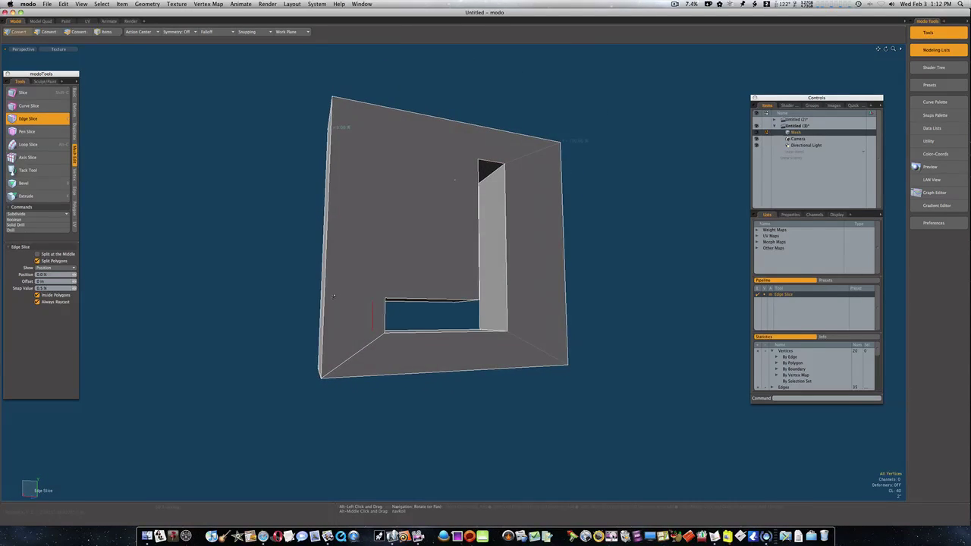
pyautogui.click(479, 160)
pyautogui.click(339, 98)
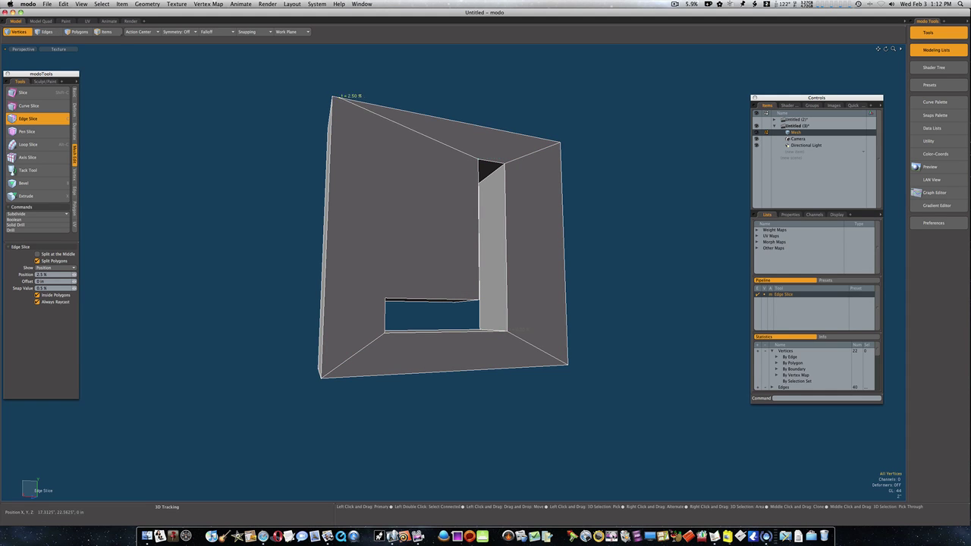
pyautogui.keyDown('alt'); pyautogui.moveTo(346, 101); pyautogui.dragTo(379, 170); pyautogui.keyUp('alt')
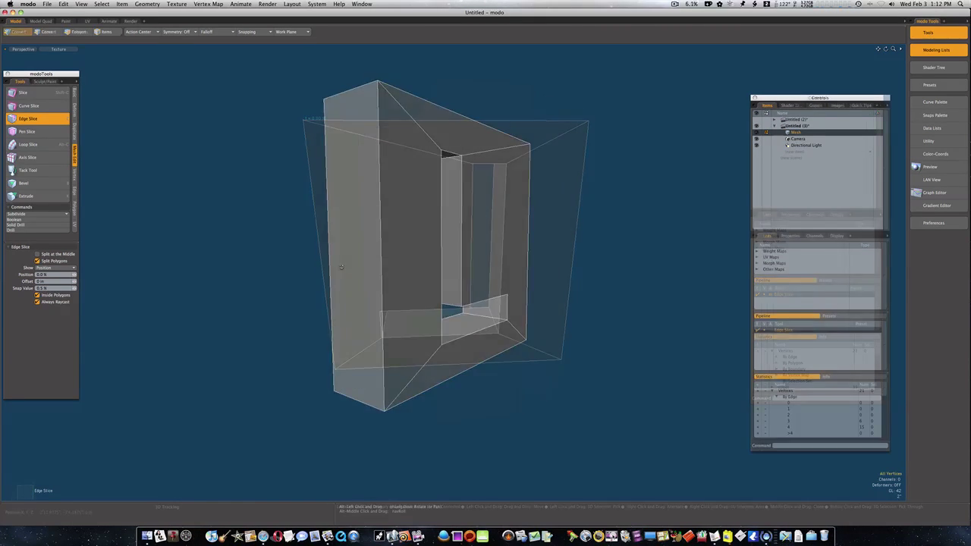
# Check the sliced box as a subdivision surface, return to the polygon display, and leave Edge Slice.
pyautogui.keyDown('alt'); pyautogui.moveTo(292, 266); pyautogui.dragTo(278, 267); pyautogui.keyUp('alt')
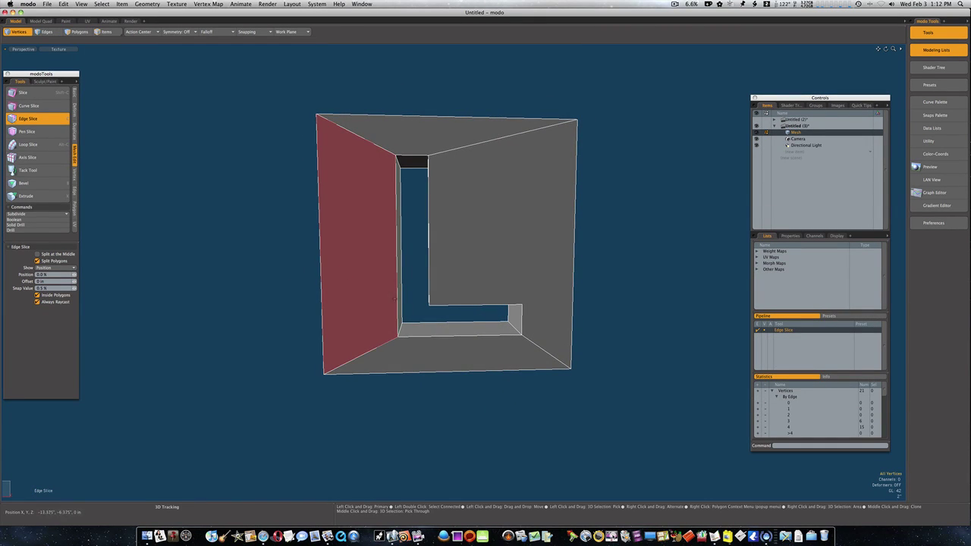
pyautogui.press('Tab')
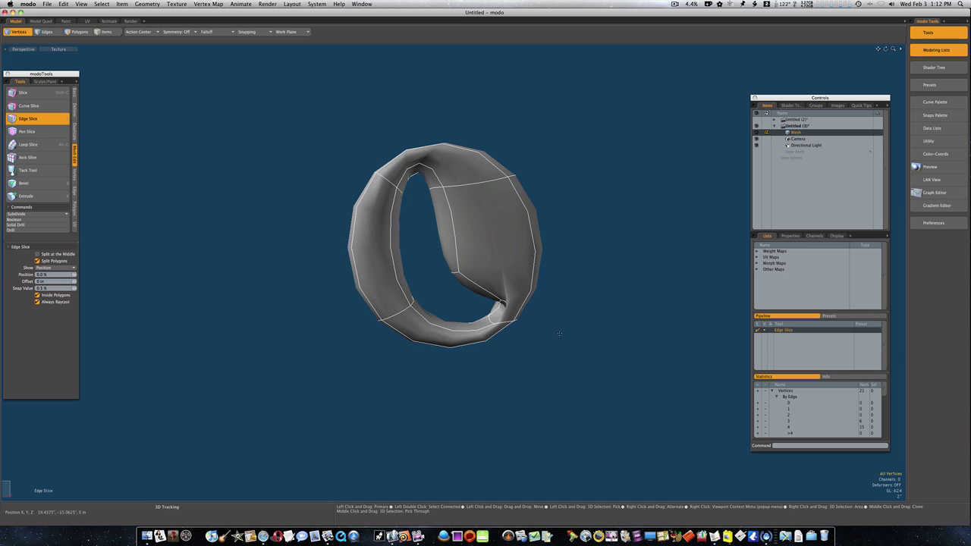
pyautogui.press('Tab')
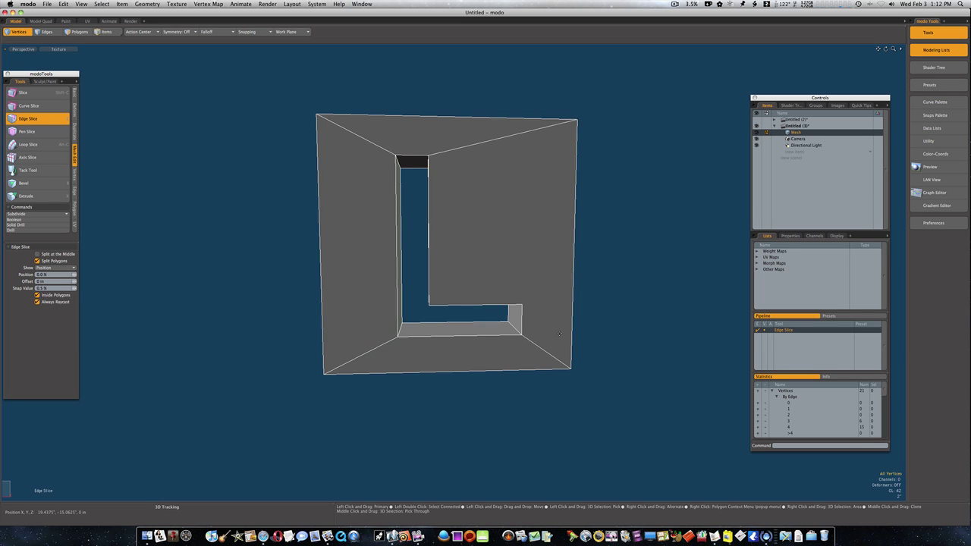
pyautogui.press('space')
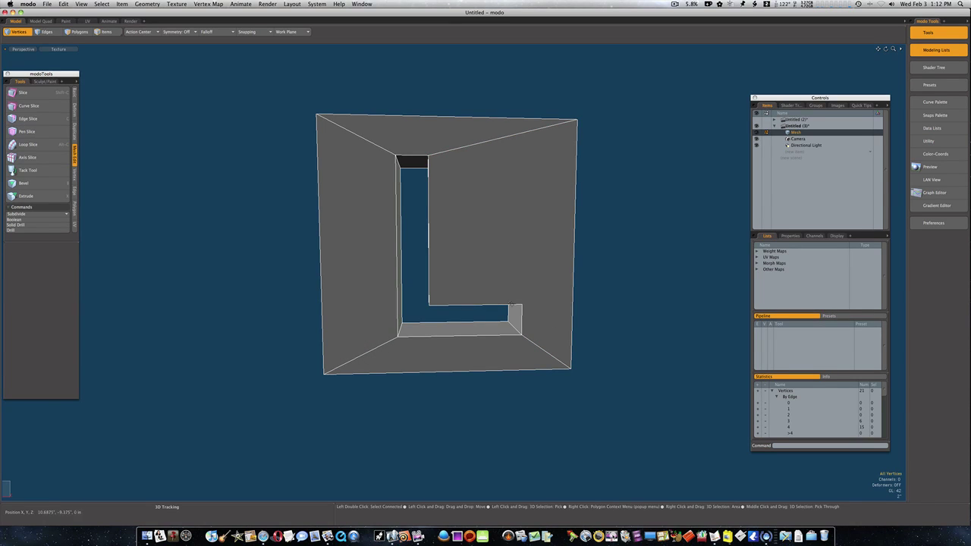
# Edge Slice from the L foot's outer top corner to the box's nearby vertical edge, at 32.5% on the front face, and repeat on the back.
pyautogui.press('2')
pyautogui.press('c')
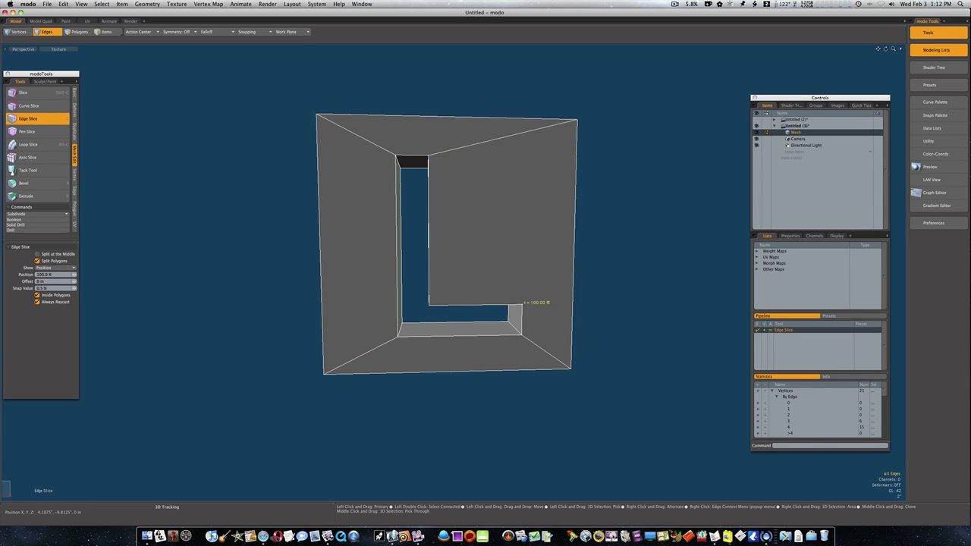
pyautogui.click(575, 289)
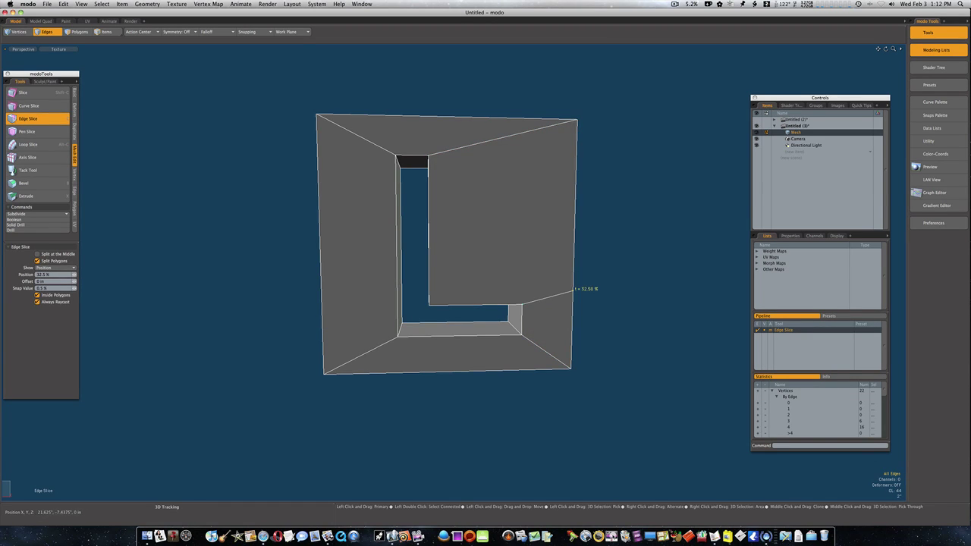
pyautogui.keyDown('alt'); pyautogui.moveTo(574, 290); pyautogui.dragTo(377, 299); pyautogui.keyUp('alt')
pyautogui.click(552, 311)
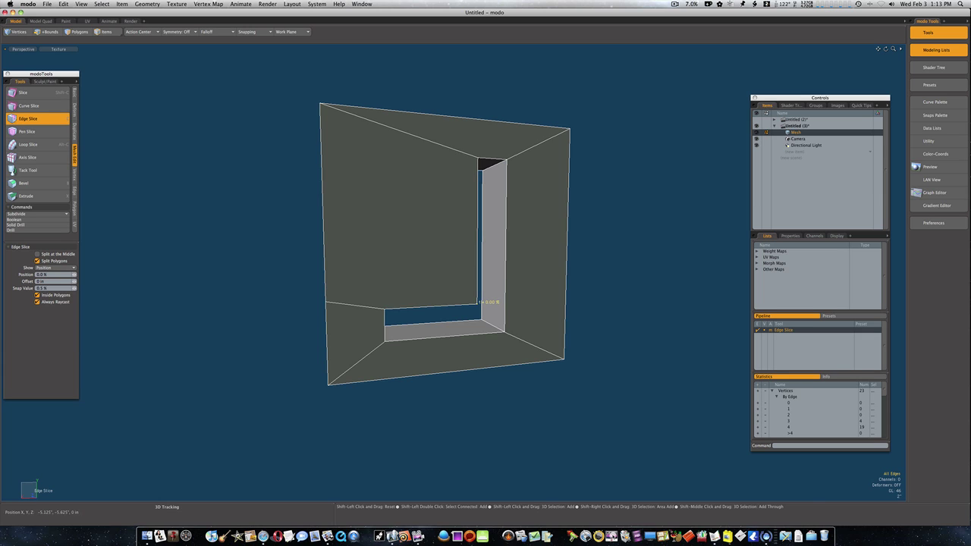
# With Split at the Middle enabled, Edge Slice from the L's inner corner to the box's nearby vertical edge on the back and front, then leave Edge Slice.
pyautogui.press('2')
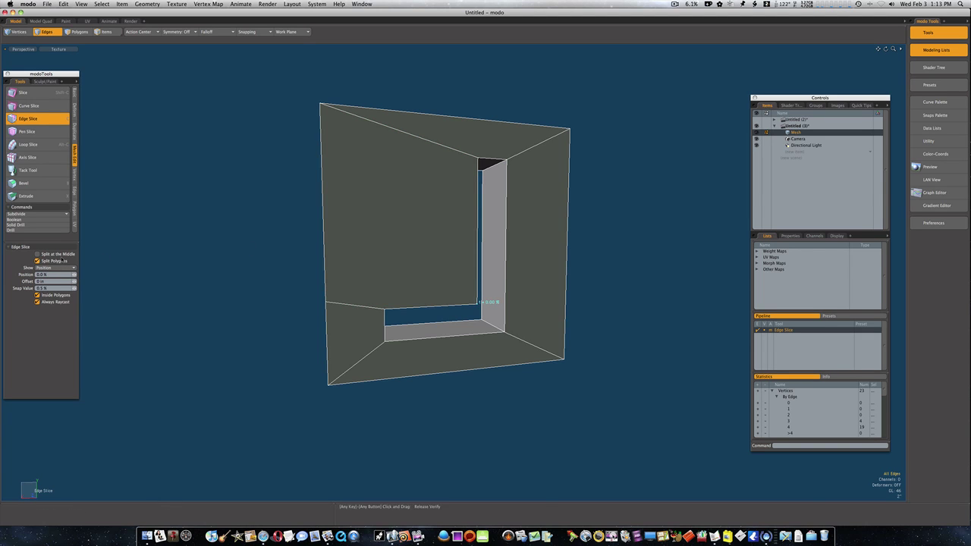
pyautogui.click(38, 254)
pyautogui.keyDown('alt'); pyautogui.moveTo(227, 246); pyautogui.dragTo(508, 219); pyautogui.keyUp('alt')
pyautogui.click(407, 220)
pyautogui.moveTo(422, 266); pyautogui.dragTo(422, 305)
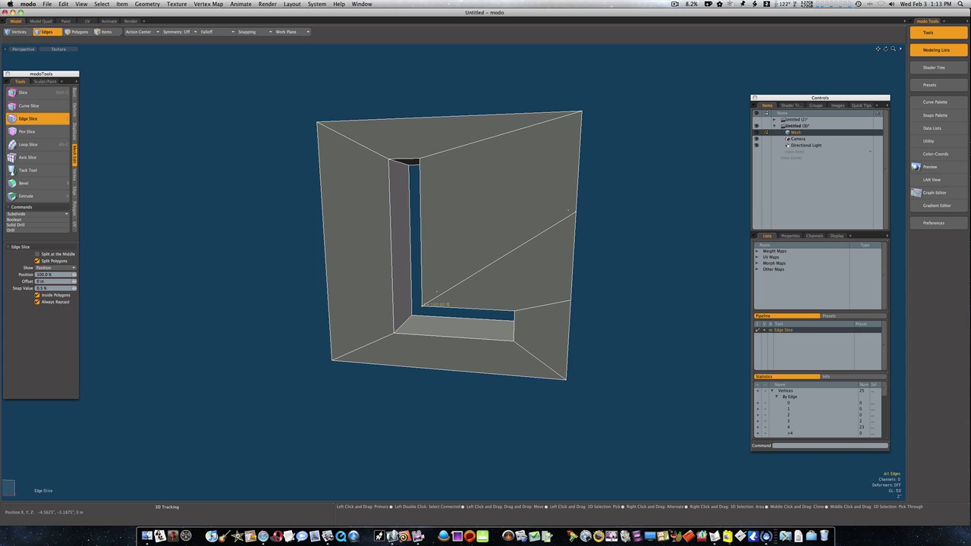
pyautogui.press('space')
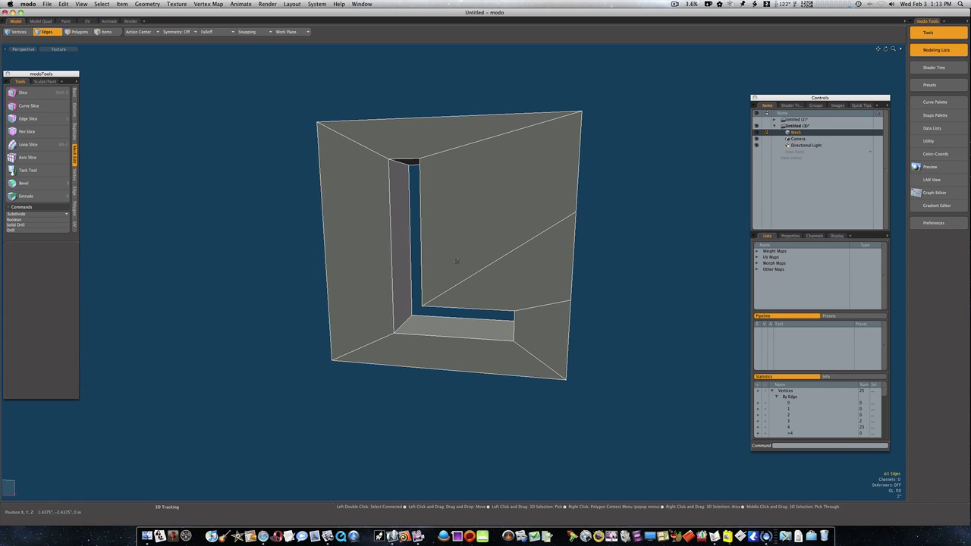
# Loop Slice the box's outer side faces with two symmetrical loops at about 5% from the front and back edges, then clear the selection.
pyautogui.keyDown('alt'); pyautogui.moveTo(422, 267); pyautogui.dragTo(437, 263); pyautogui.keyUp('alt')
pyautogui.press('space')
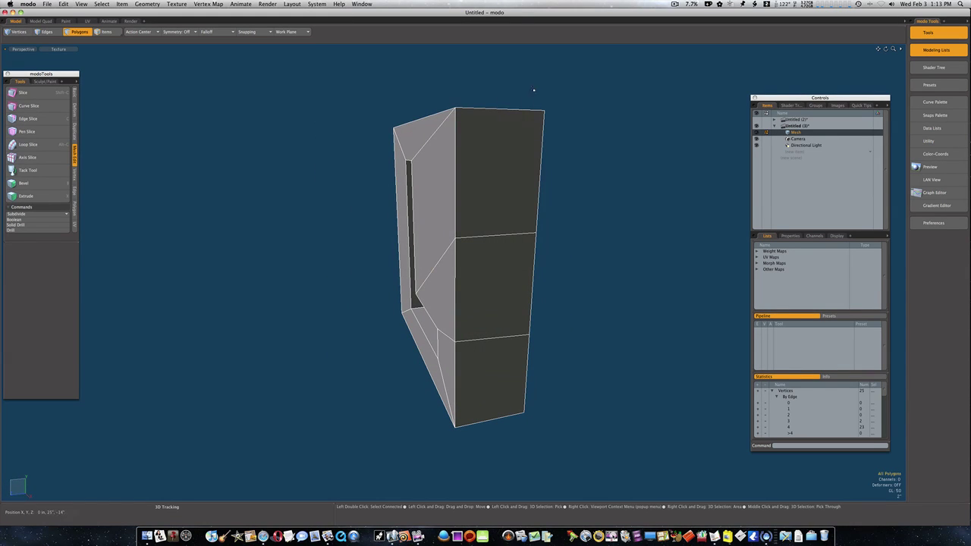
pyautogui.moveTo(504, 182); pyautogui.dragTo(489, 233)
pyautogui.hotkey('alt', 'c')
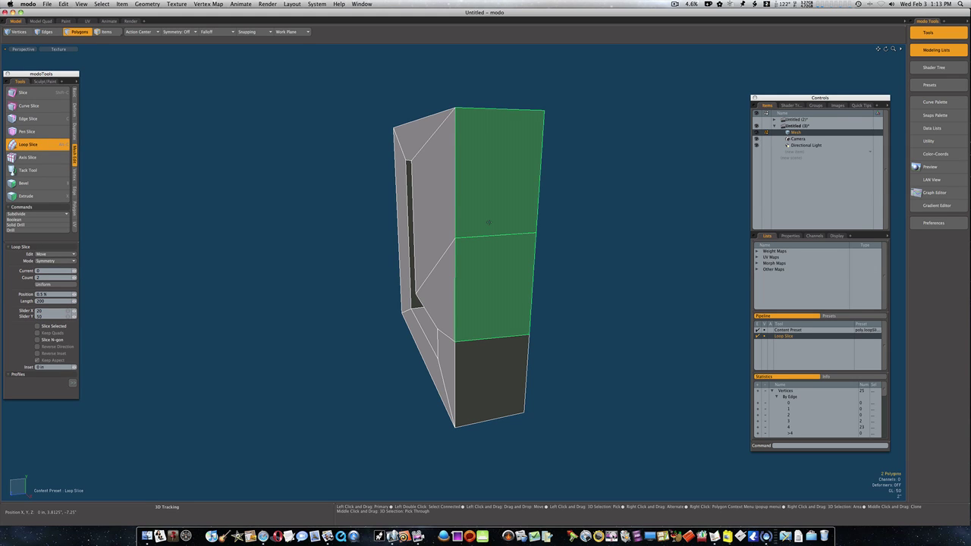
pyautogui.click(489, 222)
pyautogui.moveTo(488, 222)
pyautogui.mouseDown()
pyautogui.moveTo(503, 222)
pyautogui.moveTo(492, 222)
pyautogui.mouseUp()
pyautogui.press('space')
pyautogui.click(564, 223)
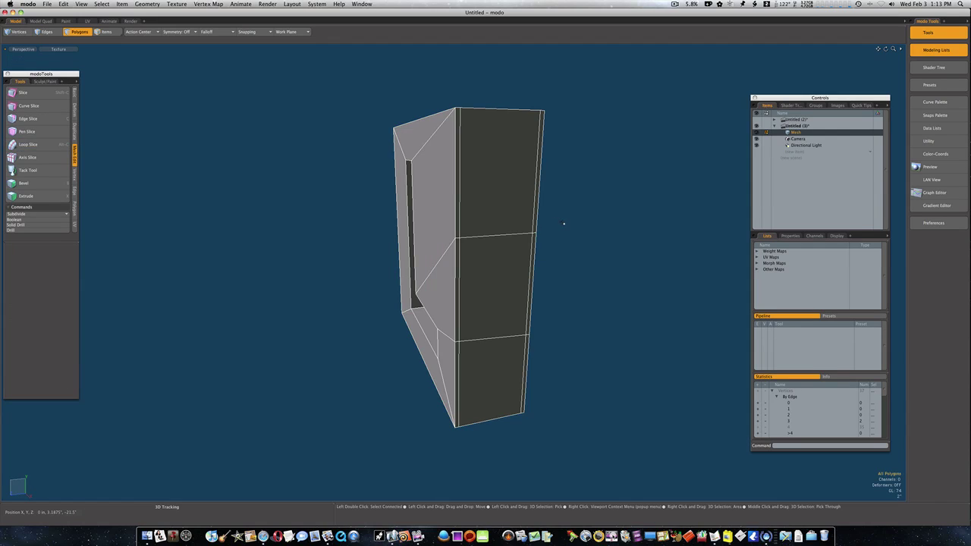
# Check the rim-sliced box from the side and front as a subdivision surface, then return to the polygon display.
pyautogui.press('Tab')
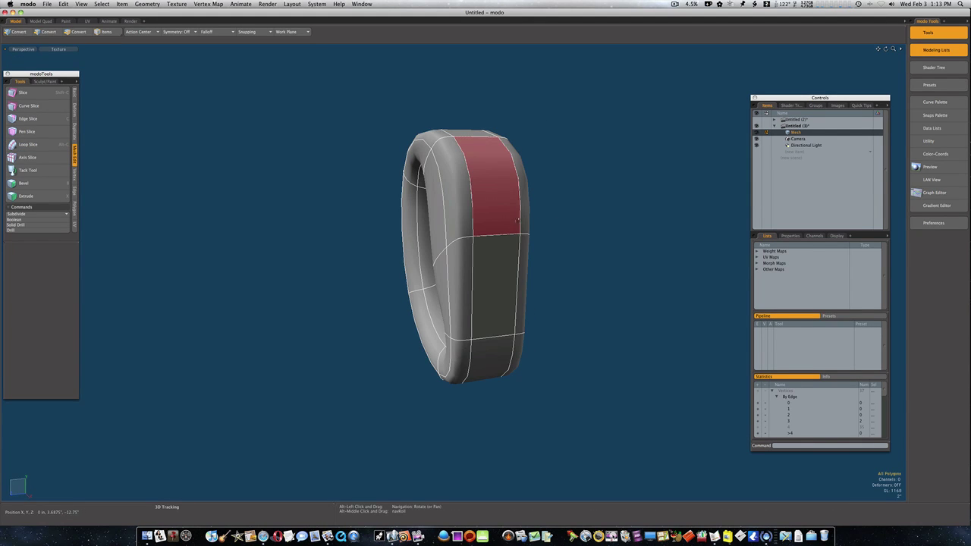
pyautogui.keyDown('alt'); pyautogui.moveTo(526, 224); pyautogui.dragTo(599, 221); pyautogui.keyUp('alt')
pyautogui.press('Tab')
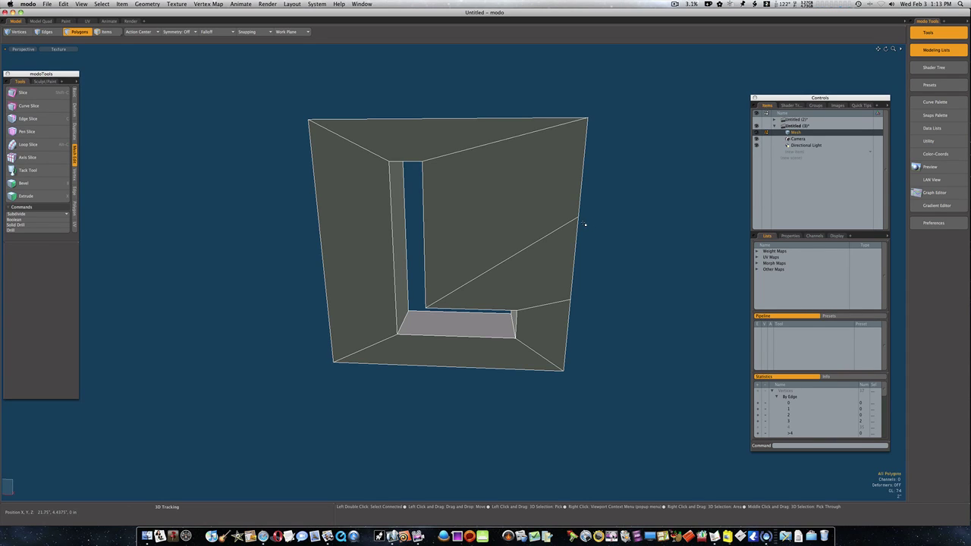
pyautogui.press('Tab')
pyautogui.press('Tab')
pyautogui.press('Tab')
pyautogui.press('Tab')
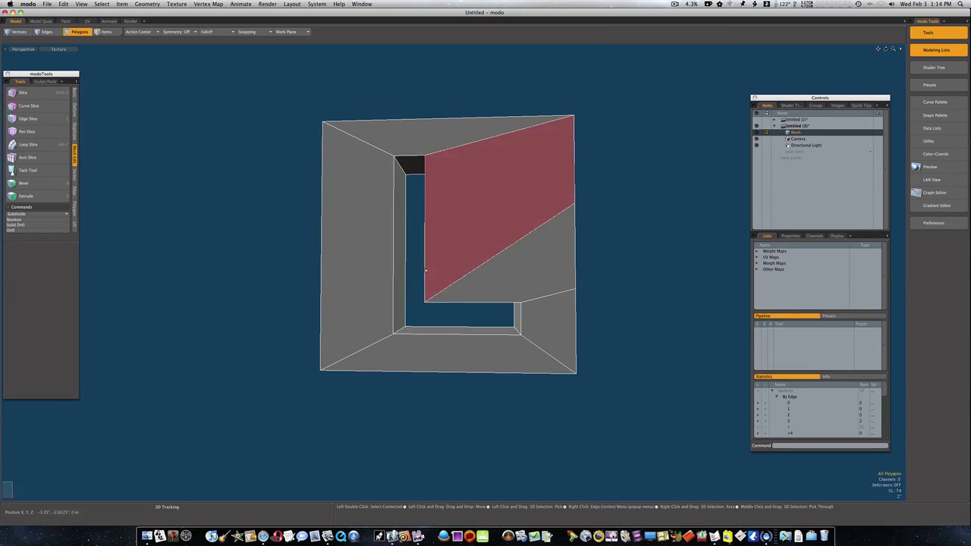
pyautogui.moveTo(400, 303); pyautogui.dragTo(404, 331)
pyautogui.hotkey('alt', 'c')
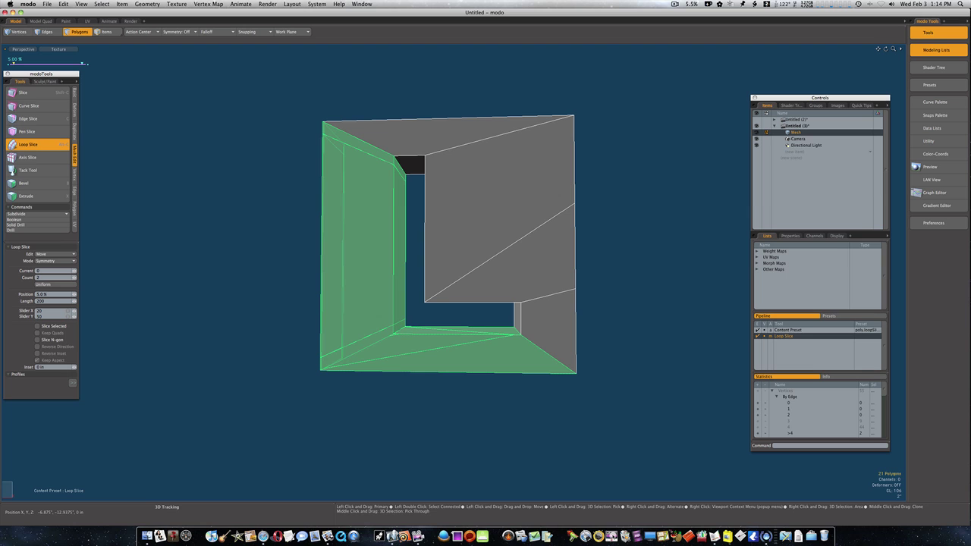
pyautogui.press('super+z')
pyautogui.scroll(5, 407, 327)
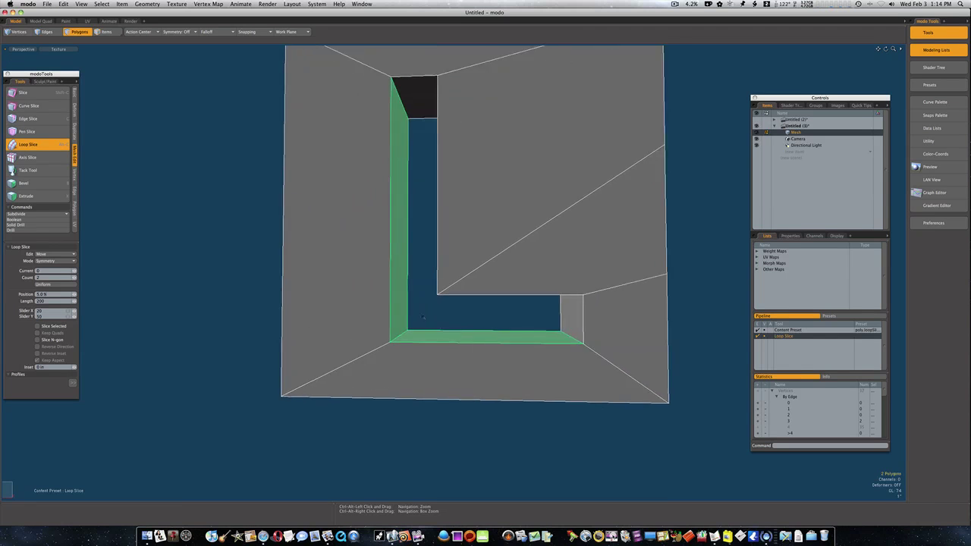
pyautogui.keyDown('alt'); pyautogui.moveTo(408, 327); pyautogui.dragTo(444, 333); pyautogui.keyUp('alt')
pyautogui.press('space')
# Select all six inner walls of the L opening and Loop Slice them with two symmetrical loops, with Slice Selected enabled, then clear the selection.
pyautogui.moveTo(425, 51); pyautogui.dragTo(446, 110)
pyautogui.keyDown('alt'); pyautogui.moveTo(516, 252); pyautogui.dragTo(516, 273); pyautogui.keyUp('alt')
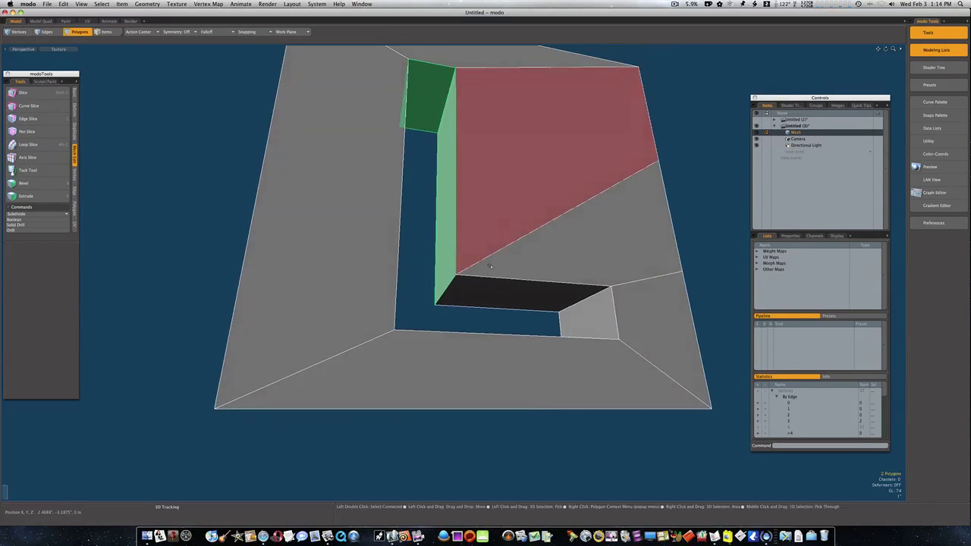
pyautogui.keyDown('shift'); pyautogui.click(527, 301); pyautogui.keyUp('shift')
pyautogui.keyDown('alt'); pyautogui.moveTo(581, 325); pyautogui.dragTo(493, 322); pyautogui.keyUp('alt')
pyautogui.keyDown('shift'); pyautogui.click(545, 341); pyautogui.keyUp('shift')
pyautogui.keyDown('shift'); pyautogui.click(408, 280); pyautogui.keyUp('shift')
pyautogui.keyDown('shift'); pyautogui.click(409, 281); pyautogui.keyUp('shift')
pyautogui.click(28, 144)
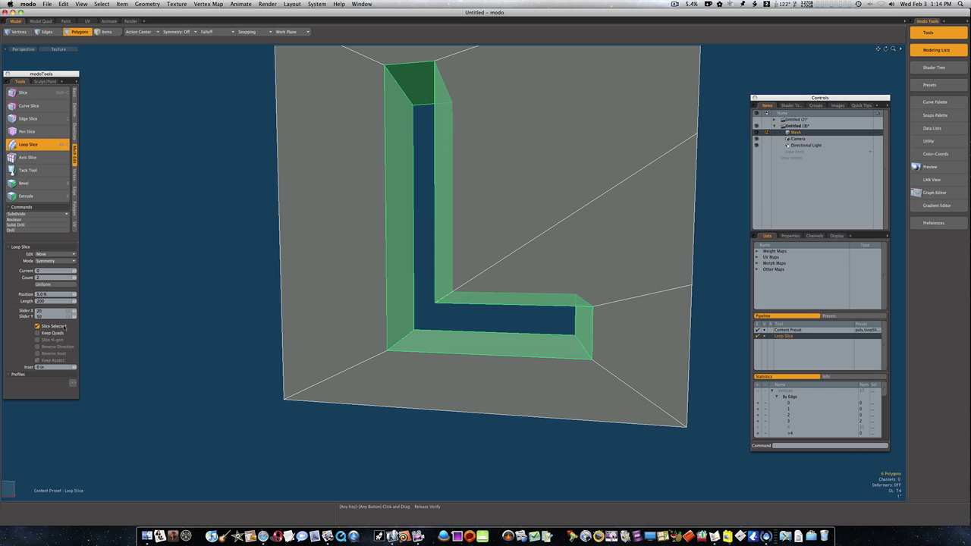
pyautogui.moveTo(396, 271); pyautogui.dragTo(401, 271)
pyautogui.press('space')
pyautogui.click(175, 299)
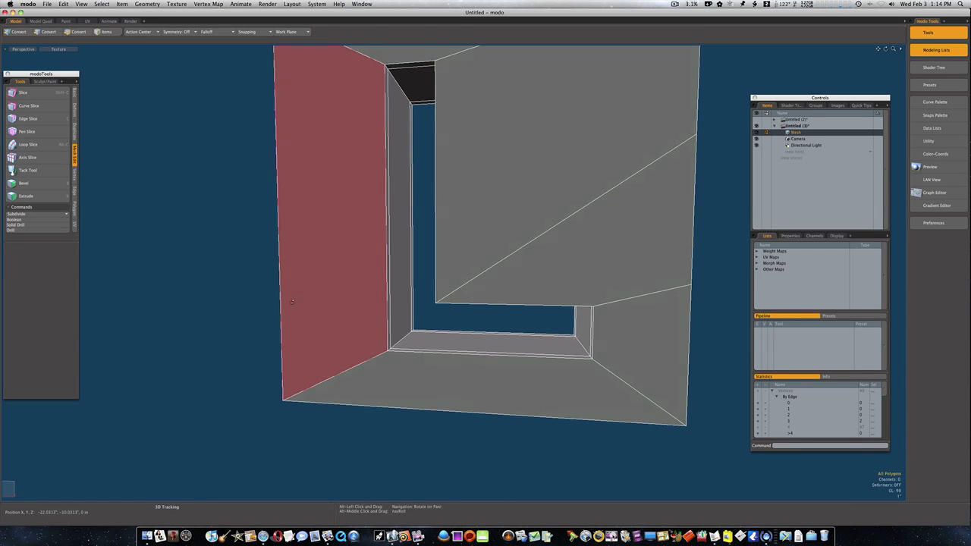
# In the front view, Slice across the box just inside its four outer edges: Y 19.25", Y -18.9375", X -19" and X 18.625".
pyautogui.scroll(-5, 304, 296)
pyautogui.moveTo(303, 287)
pyautogui.keyDown('alt'); pyautogui.mouseDown()
pyautogui.moveTo(318, 291)
pyautogui.moveTo(310, 274)
pyautogui.mouseUp(); pyautogui.keyUp('alt')
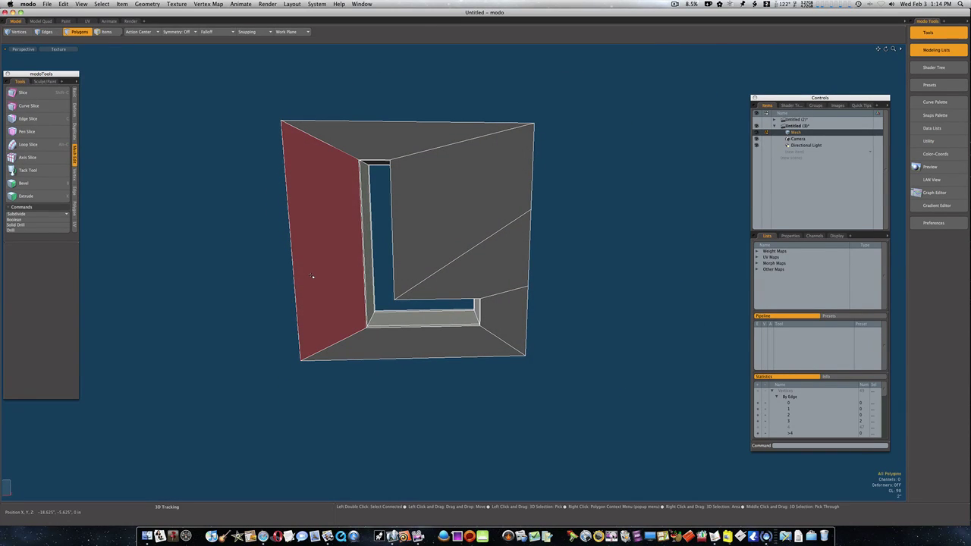
pyautogui.hotkey('ctrl', '1')
pyautogui.click(327, 284)
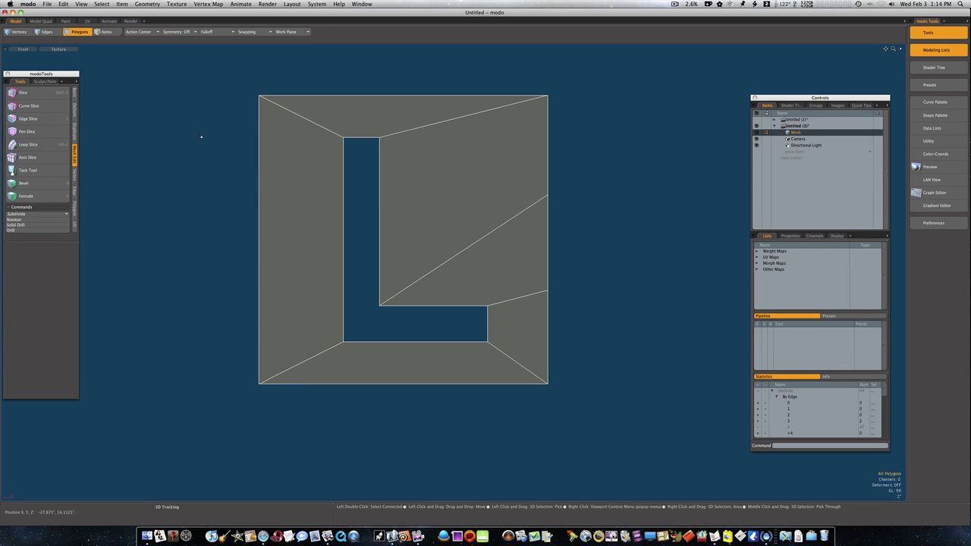
pyautogui.hotkey('shift', 'c')
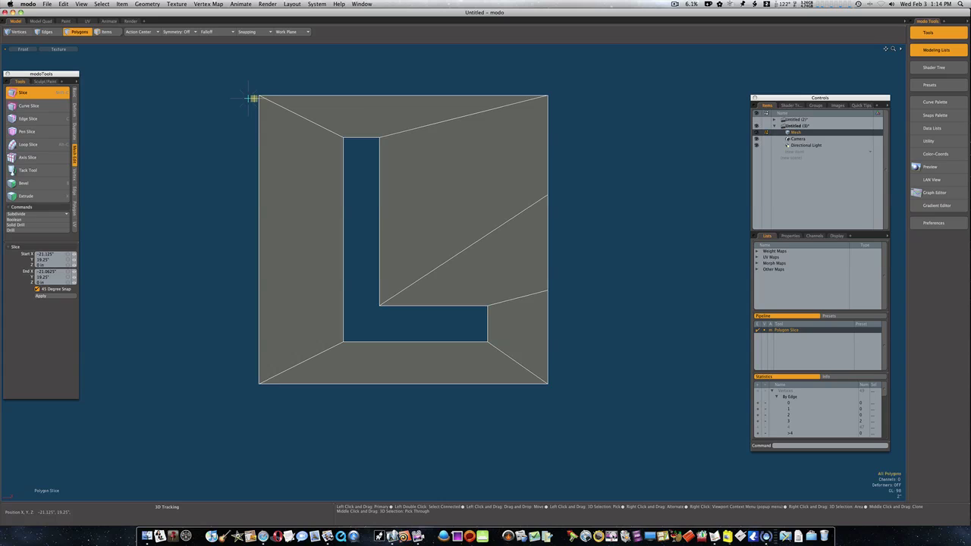
pyautogui.moveTo(252, 98); pyautogui.dragTo(603, 98)
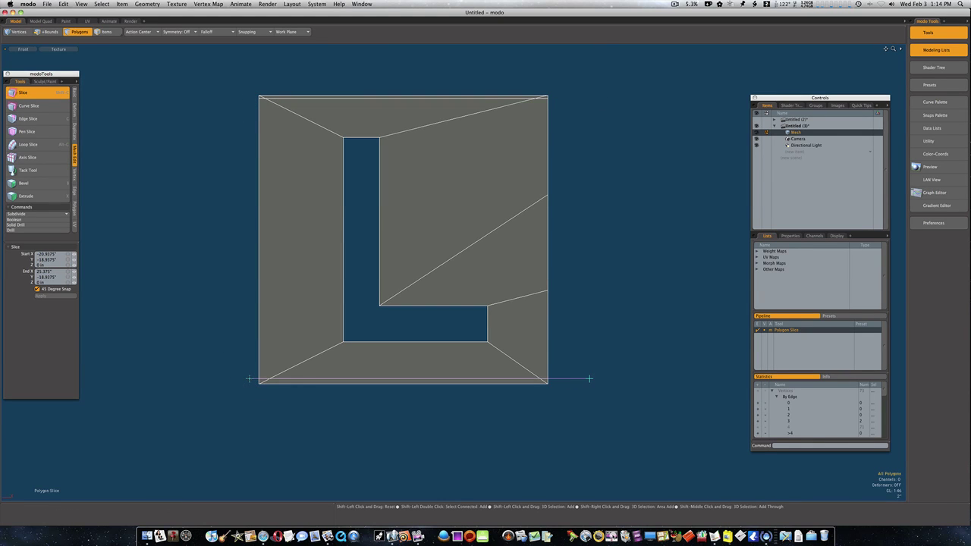
pyautogui.keyDown('shift'); pyautogui.moveTo(263, 87); pyautogui.dragTo(263, 433); pyautogui.keyUp('shift')
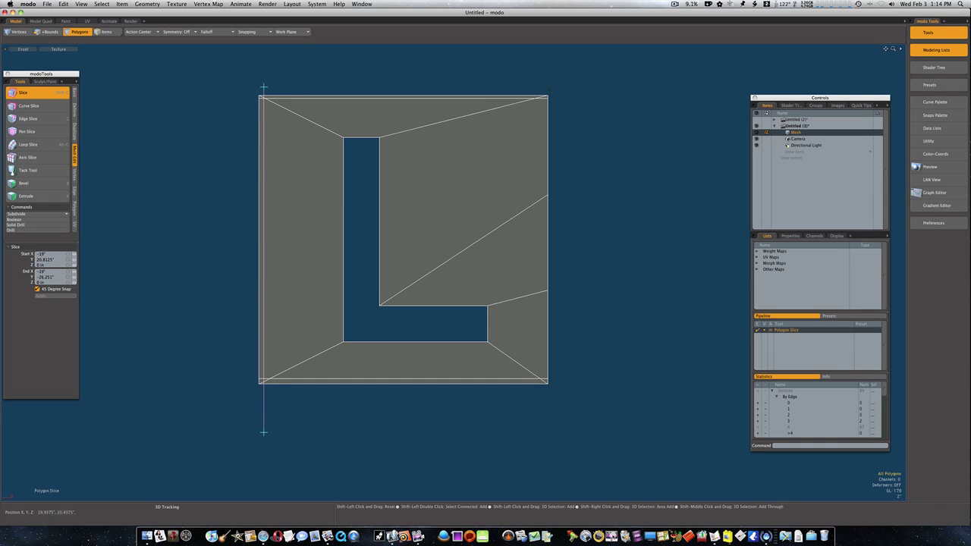
pyautogui.keyDown('shift'); pyautogui.moveTo(541, 85); pyautogui.dragTo(539, 332); pyautogui.keyUp('shift')
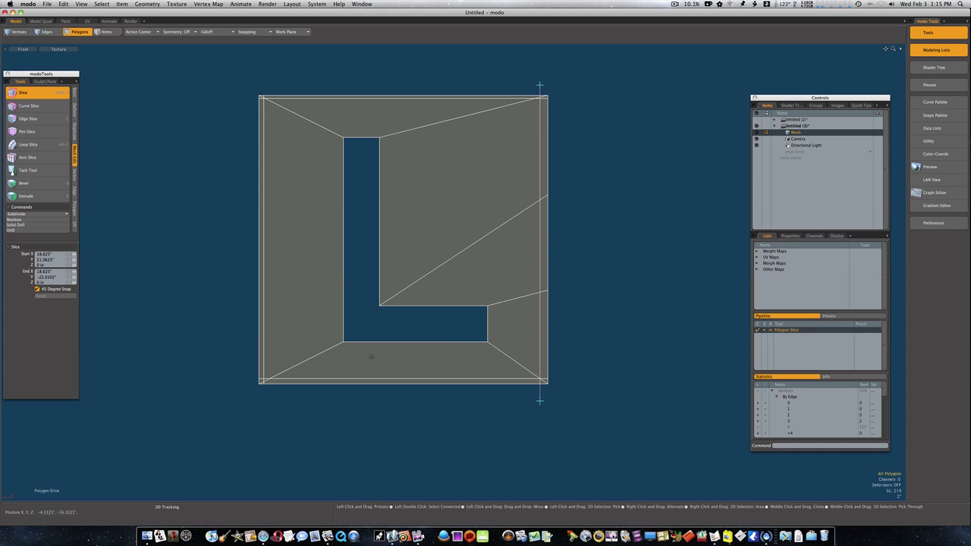
# Slice the box horizontally beside the L opening's edges at Y -14.75", -8.375", 14.5" and 13".
pyautogui.keyDown('shift'); pyautogui.moveTo(252, 349); pyautogui.dragTo(586, 349); pyautogui.keyUp('shift')
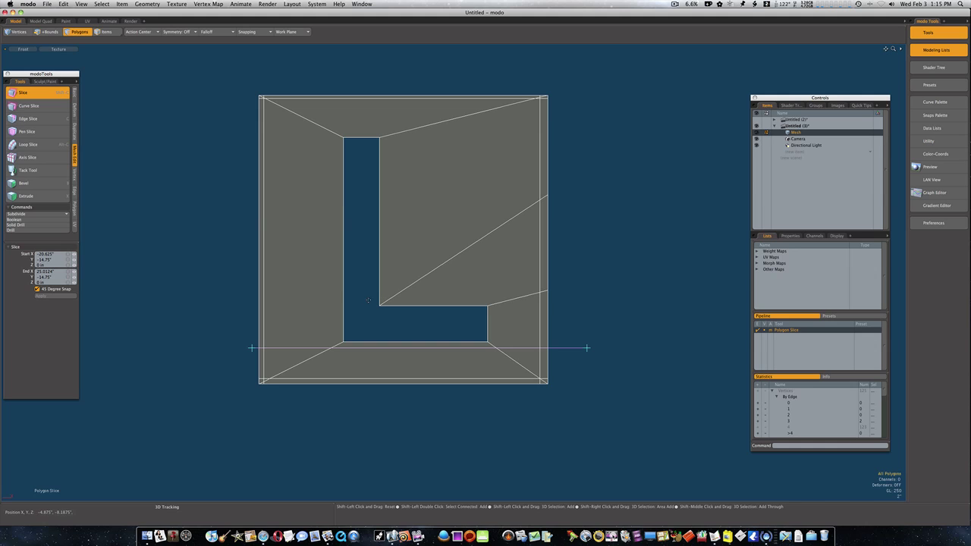
pyautogui.keyDown('shift'); pyautogui.moveTo(253, 302); pyautogui.dragTo(680, 301); pyautogui.keyUp('shift')
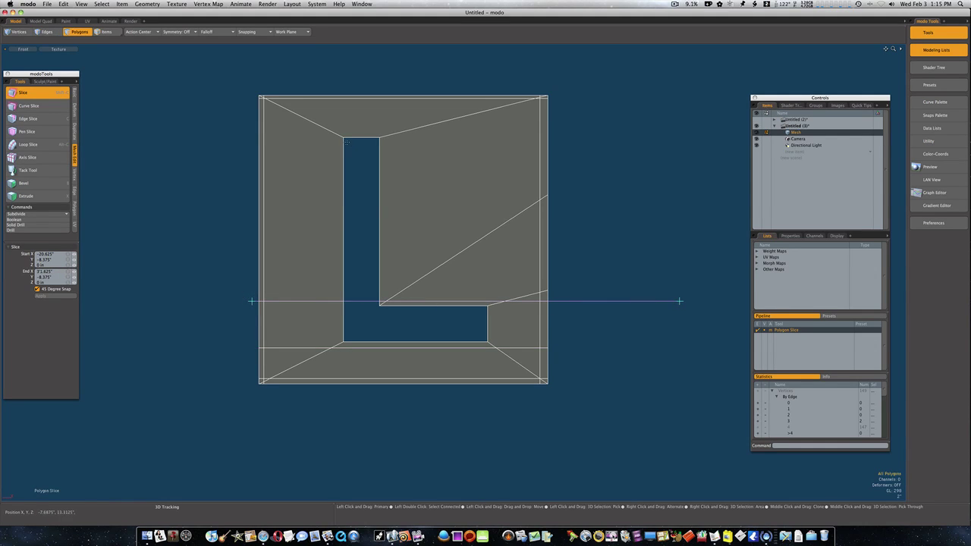
pyautogui.keyDown('shift'); pyautogui.moveTo(250, 134); pyautogui.dragTo(632, 134); pyautogui.keyUp('shift')
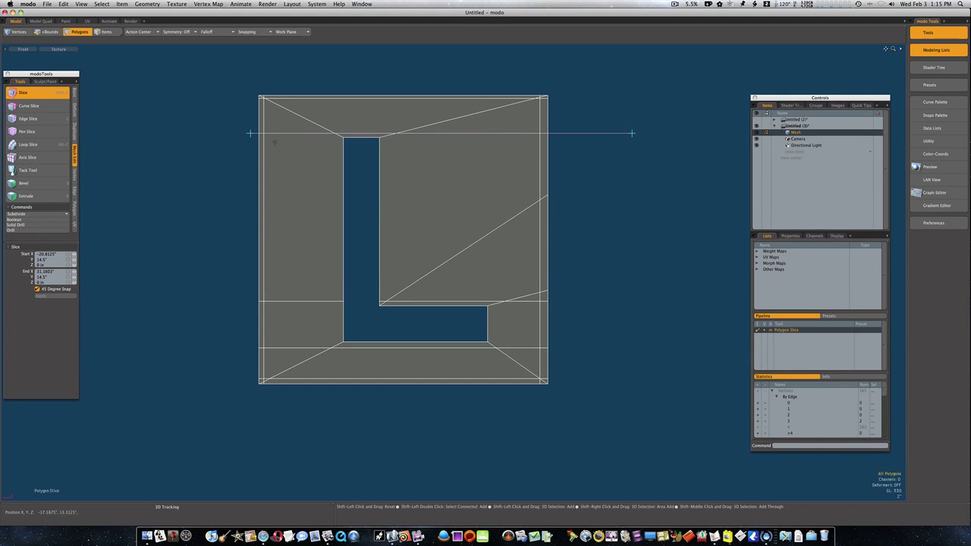
pyautogui.keyDown('shift'); pyautogui.moveTo(249, 143); pyautogui.dragTo(752, 143); pyautogui.keyUp('shift')
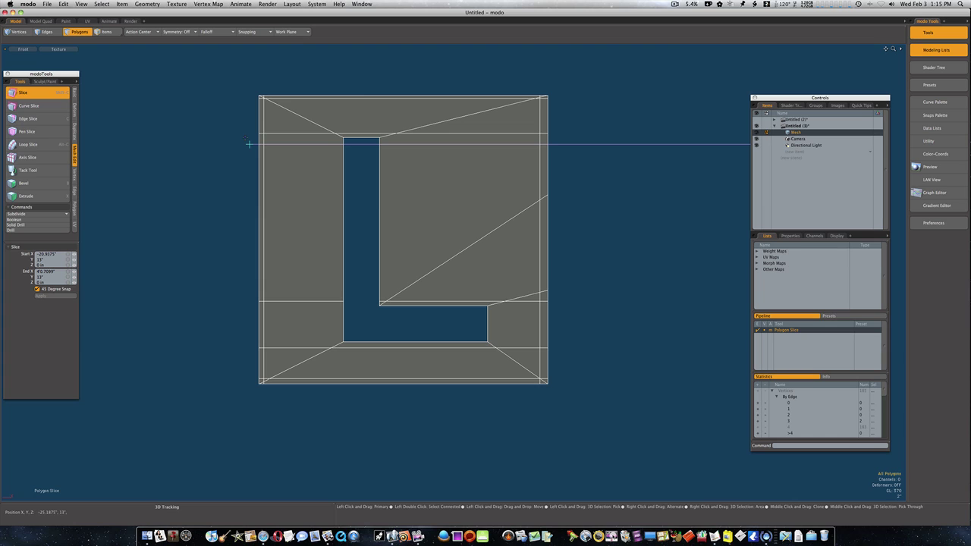
# Slice the box vertically beside the L opening's edges at X -9", -2.25" and 12.3125", then leave the Slice tool.
pyautogui.keyDown('shift'); pyautogui.moveTo(337, 91); pyautogui.dragTo(337, 408); pyautogui.keyUp('shift')
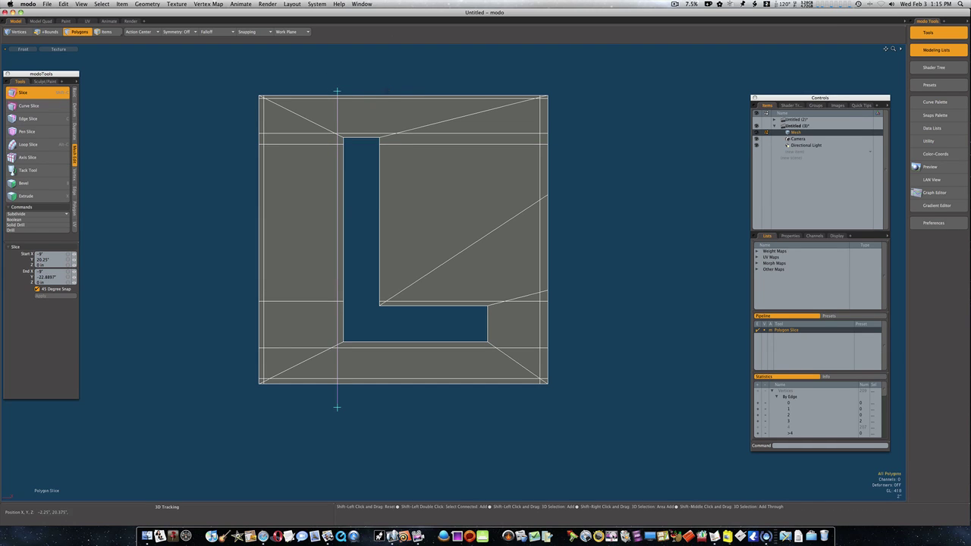
pyautogui.keyDown('shift'); pyautogui.moveTo(387, 89); pyautogui.dragTo(387, 424); pyautogui.keyUp('shift')
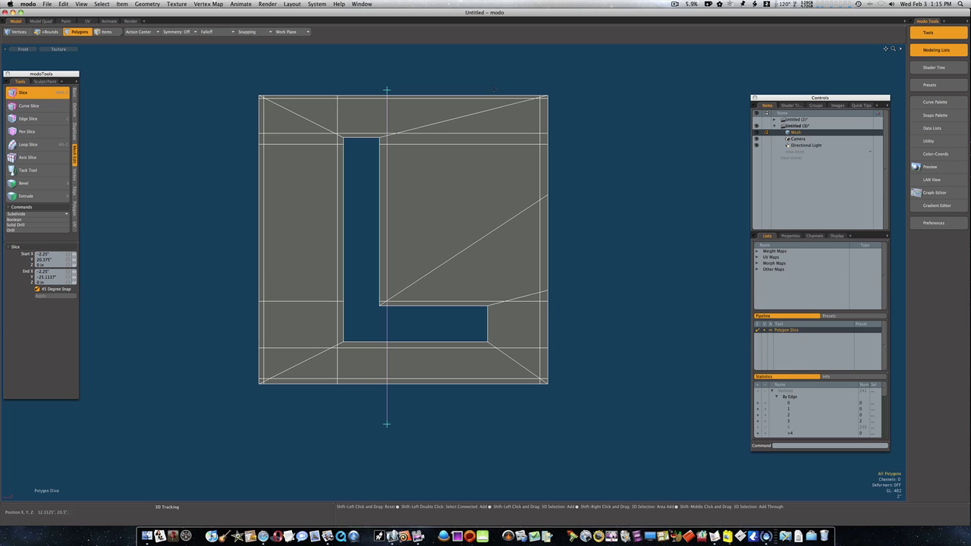
pyautogui.moveTo(493, 89); pyautogui.dragTo(493, 484)
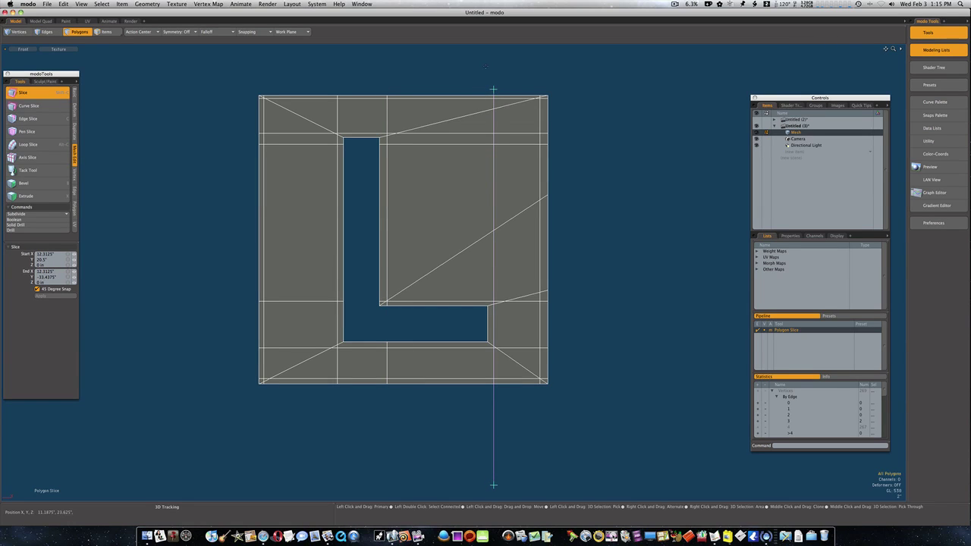
pyautogui.press('q')
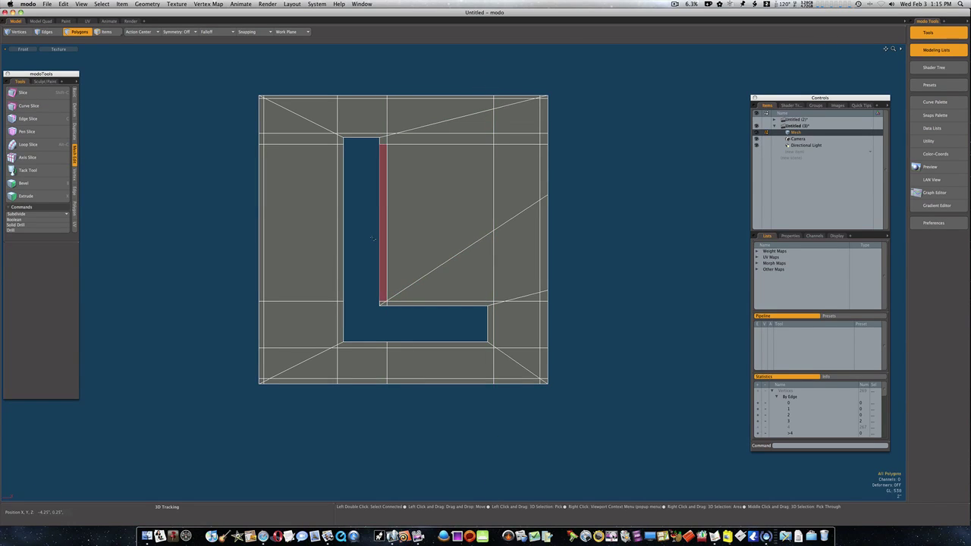
# Select the neighbouring vertices where the slices meet the diagonal near the front face's upper-left corner and join them.
pyautogui.press('1')
pyautogui.keyDown('ctrl'); pyautogui.keyDown('alt'); pyautogui.moveTo(262, 91); pyautogui.dragTo(288, 94); pyautogui.keyUp('alt'); pyautogui.keyUp('ctrl')
pyautogui.scroll(3, 287, 93)
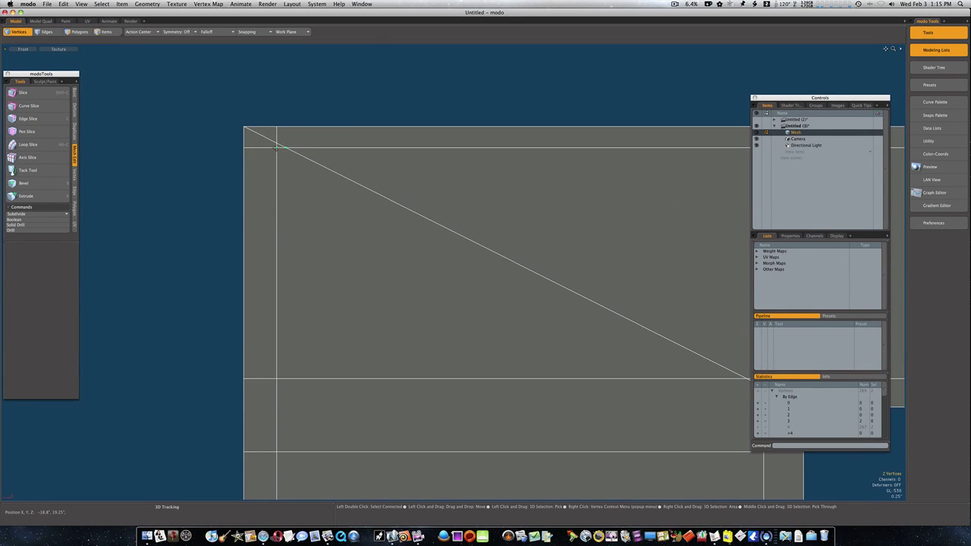
pyautogui.press('j')
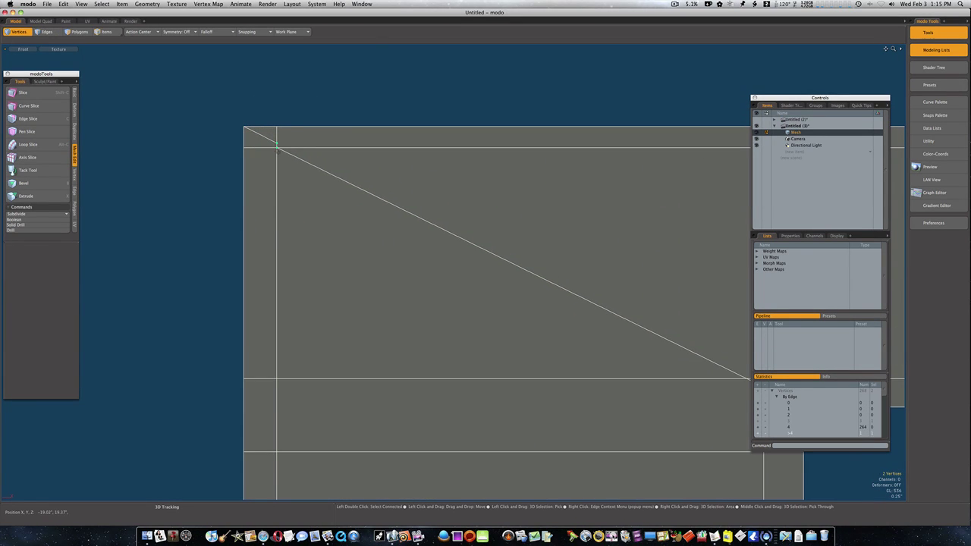
# Join the neighbouring vertices where the slices meet the diagonal at the front face's upper-right corner.
pyautogui.keyDown('ctrl'); pyautogui.keyDown('alt'); pyautogui.moveTo(358, 244); pyautogui.dragTo(302, 249); pyautogui.keyUp('alt'); pyautogui.keyUp('ctrl')
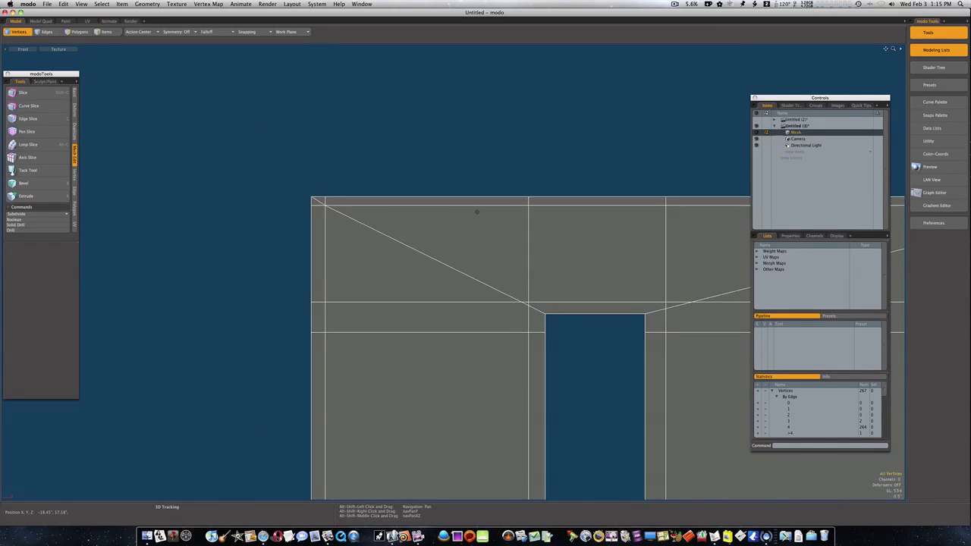
pyautogui.keyDown('alt'); pyautogui.keyDown('shift'); pyautogui.moveTo(496, 215); pyautogui.dragTo(242, 224); pyautogui.keyUp('shift'); pyautogui.keyUp('alt')
pyautogui.keyDown('alt'); pyautogui.keyDown('shift'); pyautogui.moveTo(669, 234); pyautogui.dragTo(419, 243); pyautogui.keyUp('shift'); pyautogui.keyUp('alt')
pyautogui.keyDown('ctrl'); pyautogui.keyDown('alt'); pyautogui.moveTo(606, 223); pyautogui.dragTo(675, 225); pyautogui.keyUp('alt'); pyautogui.keyUp('ctrl')
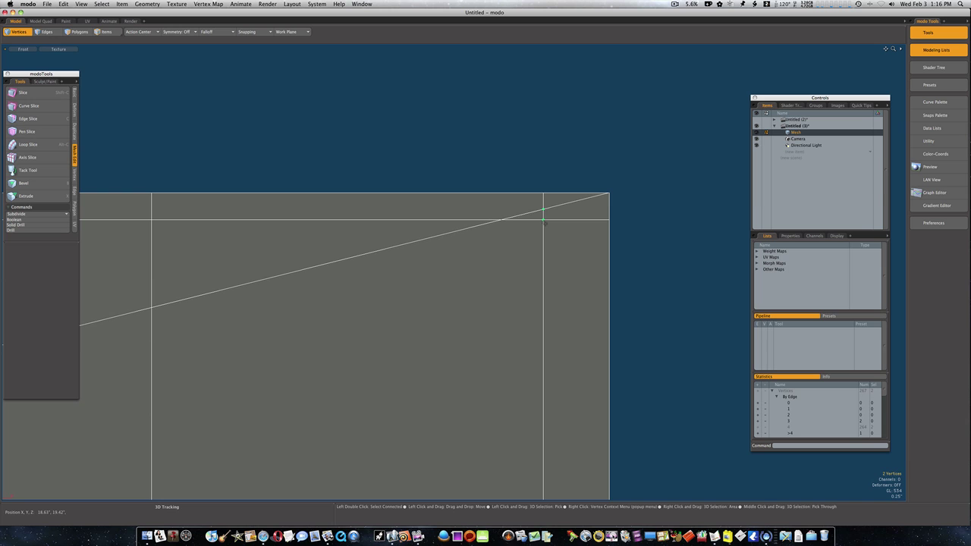
pyautogui.moveTo(543, 220); pyautogui.dragTo(435, 262)
pyautogui.press('Home')
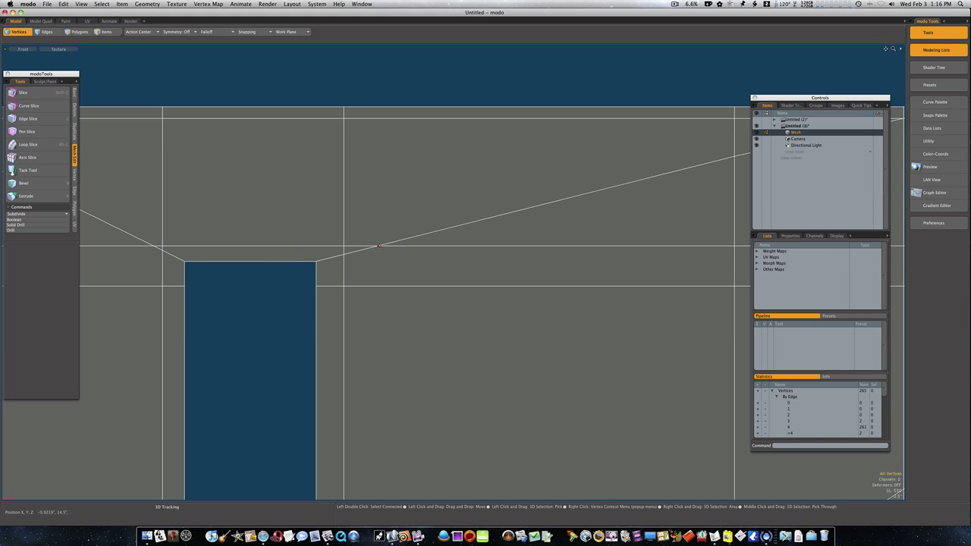
# Join the stray diagonal vertices to the slice intersections beside both top corners of the L opening on the front face.
pyautogui.press('Home')
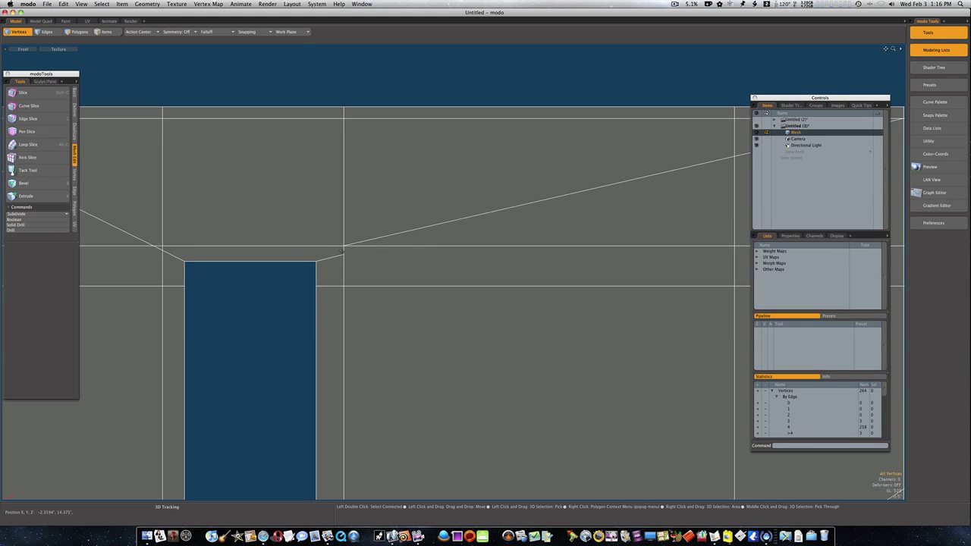
pyautogui.press('Home')
pyautogui.click(154, 246)
pyautogui.moveTo(162, 246); pyautogui.dragTo(162, 248)
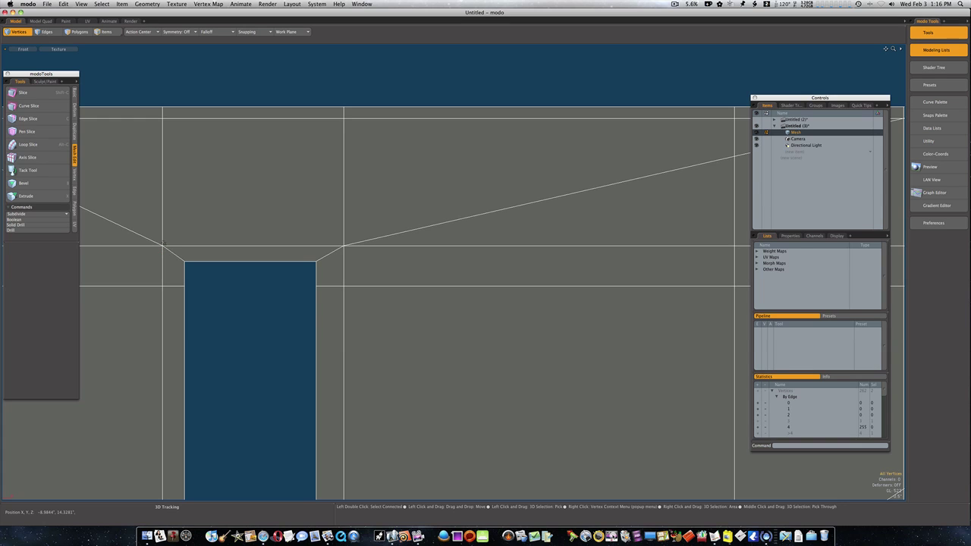
# Join the neighbouring vertices where the slices cross the diagonal at the L opening's inner corner on the front face.
pyautogui.keyDown('ctrl'); pyautogui.keyDown('alt'); pyautogui.moveTo(229, 275); pyautogui.dragTo(270, 227); pyautogui.keyUp('alt'); pyautogui.keyUp('ctrl')
pyautogui.keyDown('ctrl'); pyautogui.keyDown('alt'); pyautogui.moveTo(334, 310); pyautogui.dragTo(303, 310); pyautogui.keyUp('alt'); pyautogui.keyUp('ctrl')
pyautogui.keyDown('alt'); pyautogui.keyDown('shift'); pyautogui.moveTo(349, 466); pyautogui.dragTo(367, 324); pyautogui.keyUp('shift'); pyautogui.keyUp('alt')
pyautogui.scroll(5, 368, 325)
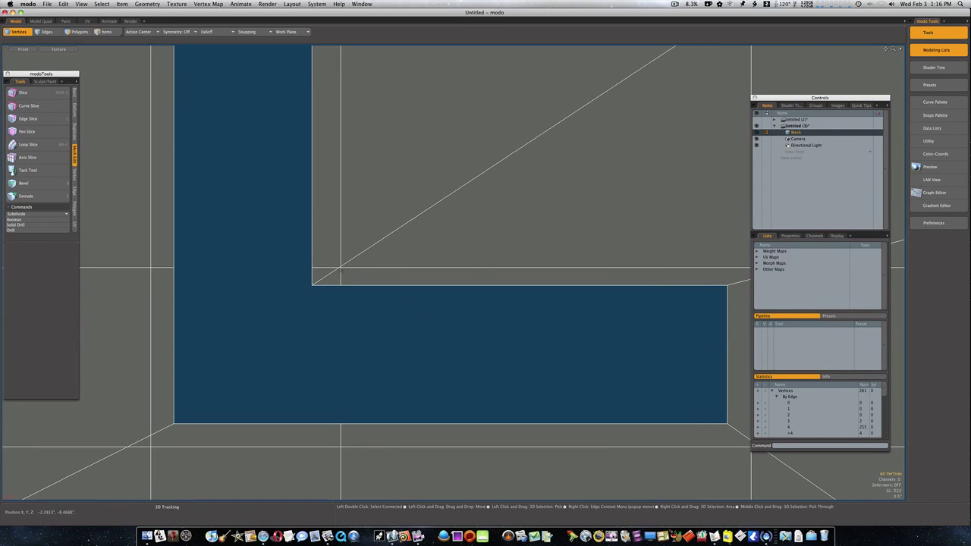
pyautogui.scroll(2, 346, 270)
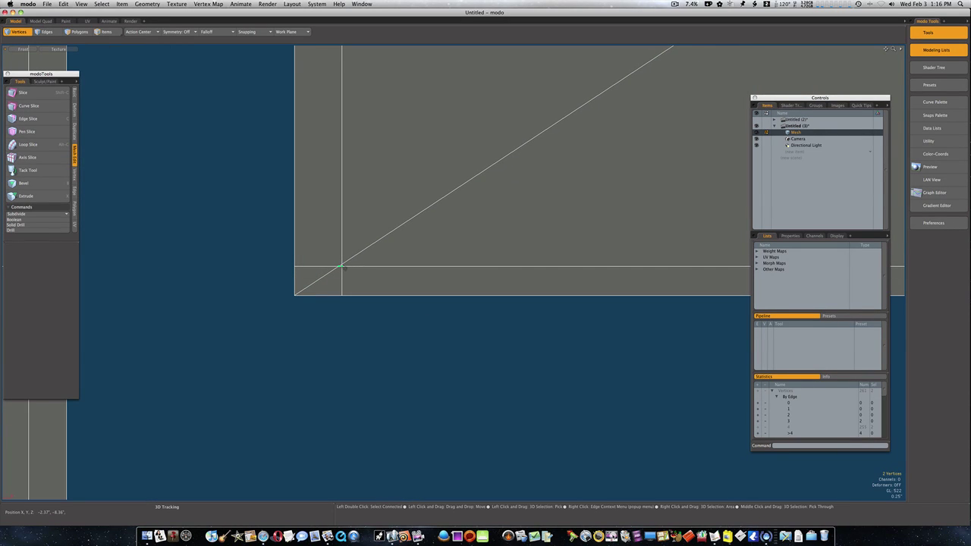
pyautogui.click(346, 269)
pyautogui.press('Home')
# Join the diagonal's vertices to the slice intersection beside the L opening's lower-left corner on the front face.
pyautogui.keyDown('ctrl'); pyautogui.keyDown('alt'); pyautogui.moveTo(348, 273); pyautogui.dragTo(271, 339); pyautogui.keyUp('alt'); pyautogui.keyUp('ctrl')
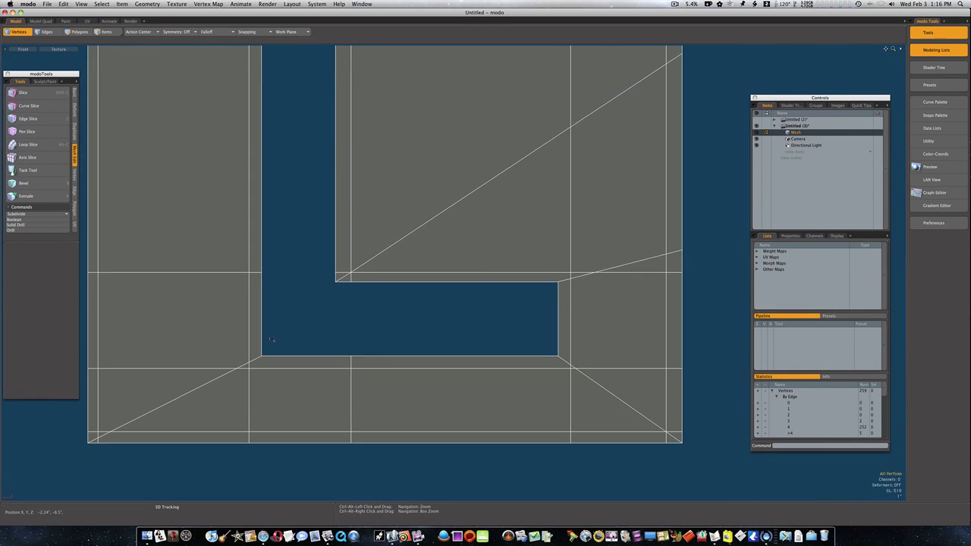
pyautogui.scroll(4, 271, 339)
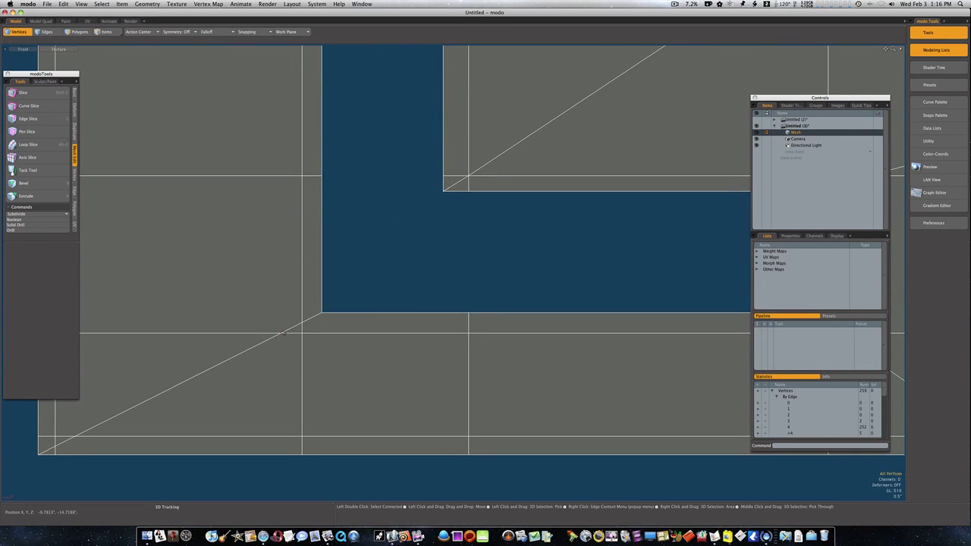
pyautogui.click(302, 333)
pyautogui.press('Home')
pyautogui.click(302, 323)
pyautogui.press('Home')
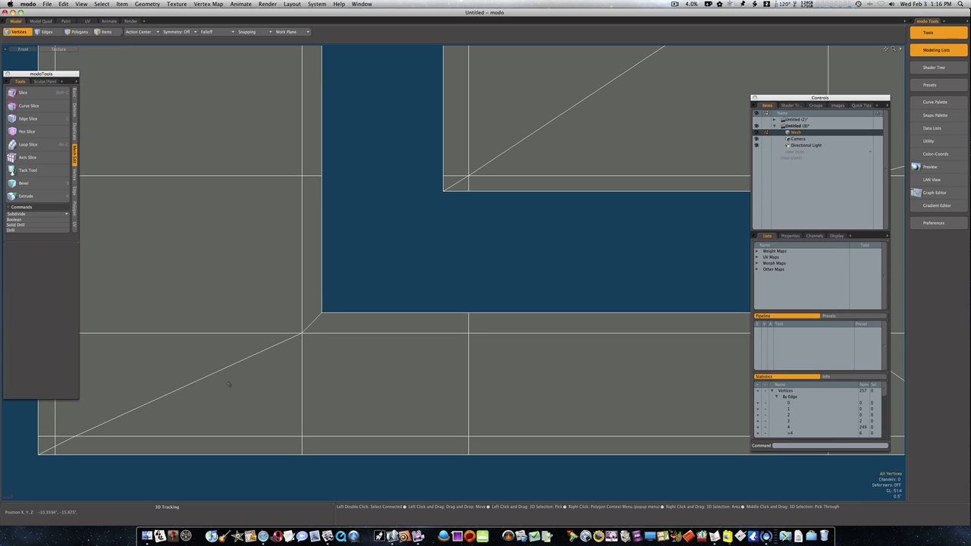
# Join the diagonal's vertices to the slice intersection at the front face's lower-left corner.
pyautogui.click(75, 437)
pyautogui.press('Home')
pyautogui.click(59, 450)
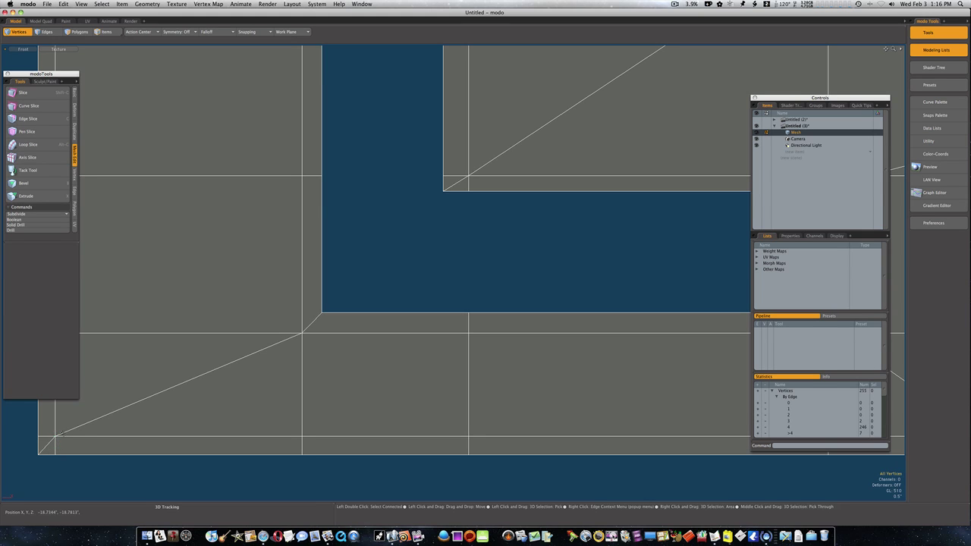
pyautogui.keyDown('alt'); pyautogui.keyDown('shift'); pyautogui.moveTo(54, 435); pyautogui.dragTo(449, 388); pyautogui.keyUp('shift'); pyautogui.keyUp('alt')
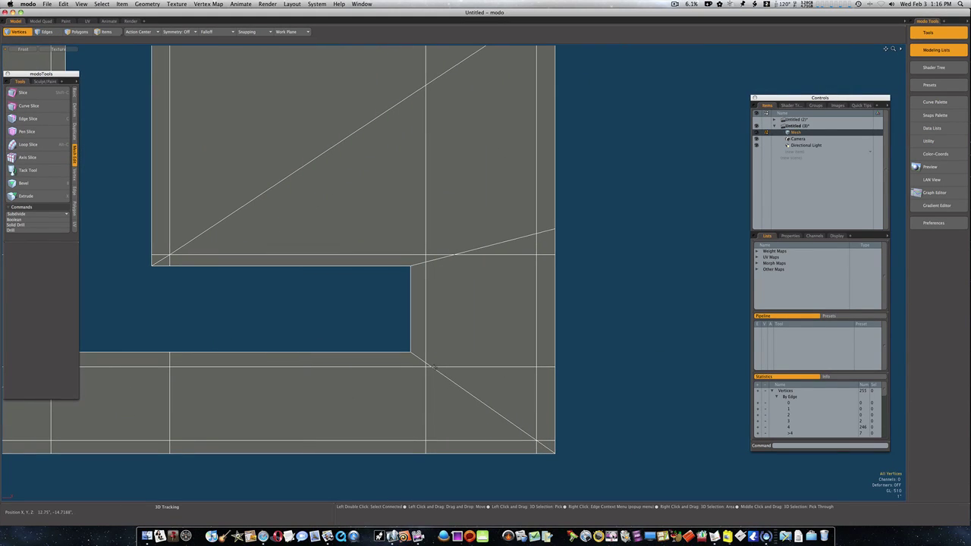
pyautogui.click(431, 368)
pyautogui.moveTo(430, 366); pyautogui.dragTo(426, 362)
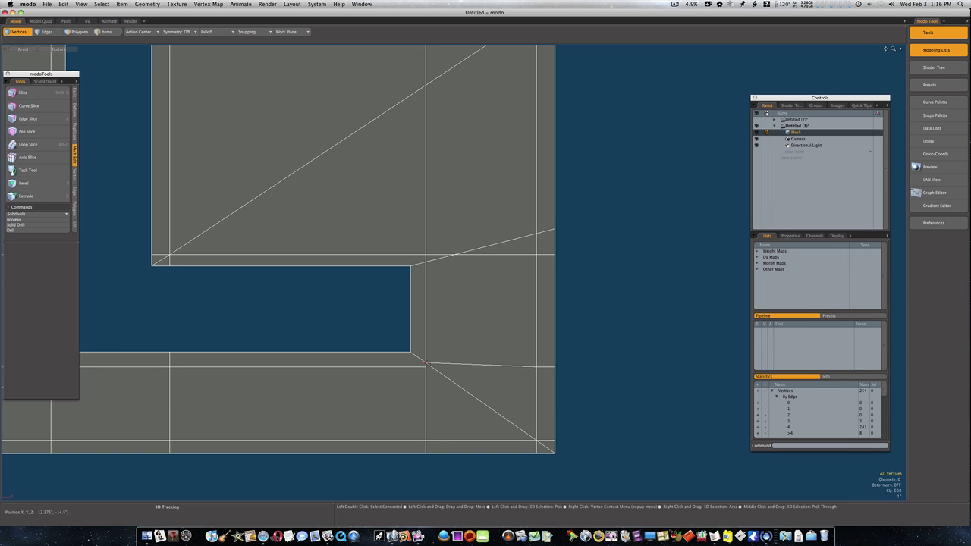
pyautogui.press('super+z')
# Join the diagonal's vertices to the slice intersection beside the L opening's lower-right corner on the front face.
pyautogui.click(430, 367)
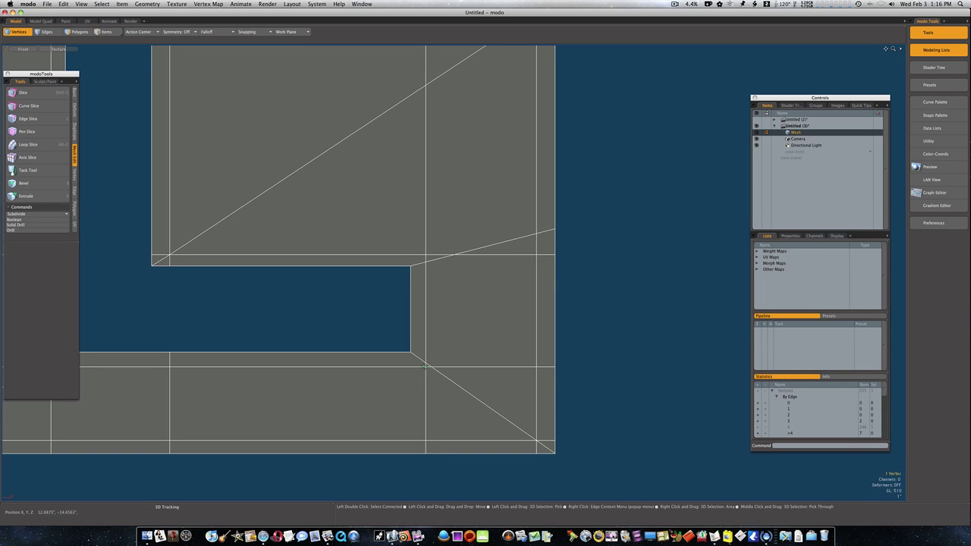
pyautogui.moveTo(428, 367); pyautogui.dragTo(426, 363)
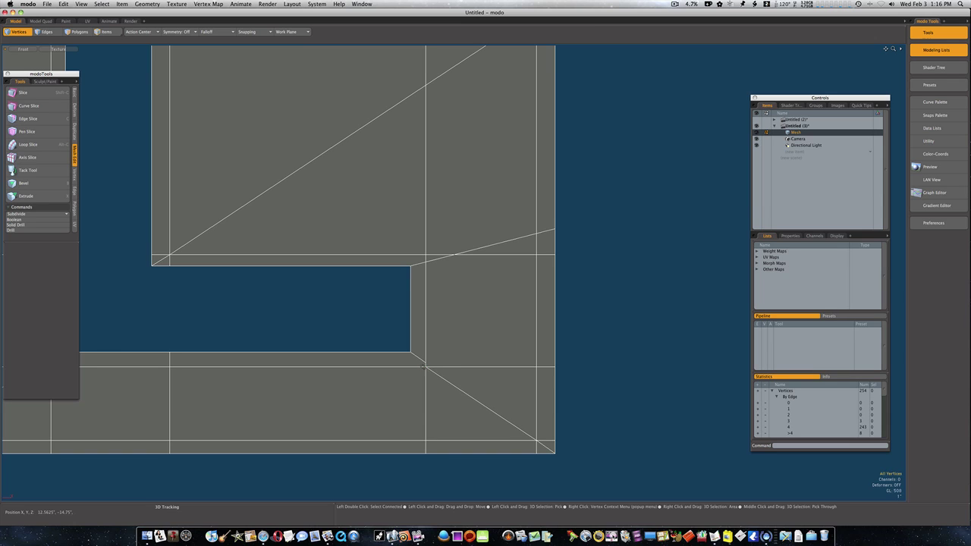
pyautogui.press('j')
# Join the closely spaced vertices where the slices meet the diagonal at the front face's lower-right corner.
pyautogui.keyDown('ctrl'); pyautogui.keyDown('alt'); pyautogui.moveTo(537, 440); pyautogui.dragTo(703, 448); pyautogui.keyUp('alt'); pyautogui.keyUp('ctrl')
pyautogui.keyDown('alt'); pyautogui.keyDown('shift'); pyautogui.moveTo(482, 241); pyautogui.dragTo(541, 273); pyautogui.keyUp('shift'); pyautogui.keyUp('alt')
pyautogui.click(506, 290)
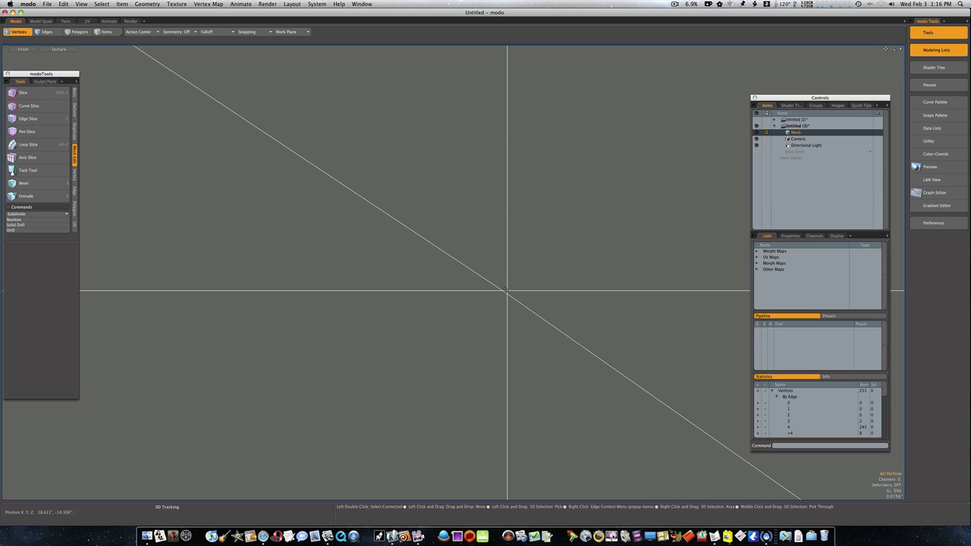
pyautogui.click(503, 289)
pyautogui.press('j')
pyautogui.press('Home')
# Switch the viewport from the front view to the back view with the whole box in sight.
pyautogui.keyDown('ctrl'); pyautogui.keyDown('alt'); pyautogui.moveTo(509, 289); pyautogui.dragTo(487, 443); pyautogui.keyUp('alt'); pyautogui.keyUp('ctrl')
pyautogui.keyDown('ctrl'); pyautogui.keyDown('alt'); pyautogui.moveTo(485, 440); pyautogui.dragTo(427, 310); pyautogui.keyUp('alt'); pyautogui.keyUp('ctrl')
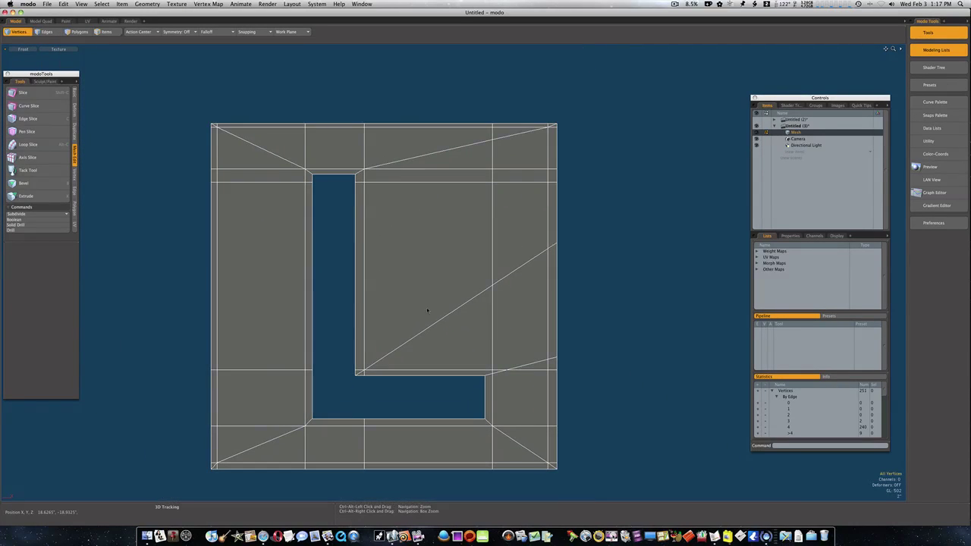
pyautogui.keyDown('ctrl'); pyautogui.keyDown('alt'); pyautogui.moveTo(396, 232); pyautogui.dragTo(371, 222); pyautogui.keyUp('alt'); pyautogui.keyUp('ctrl')
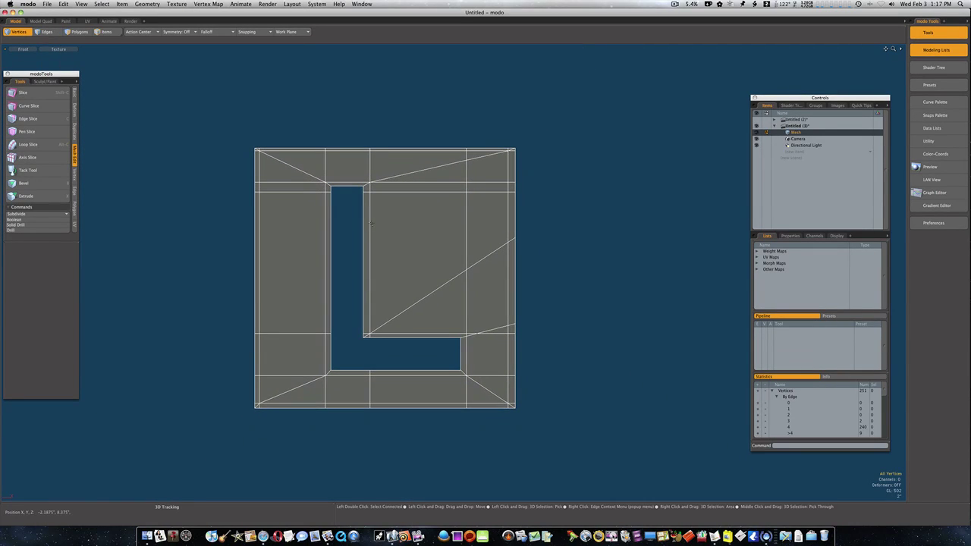
pyautogui.hotkey('ctrl', 'space')
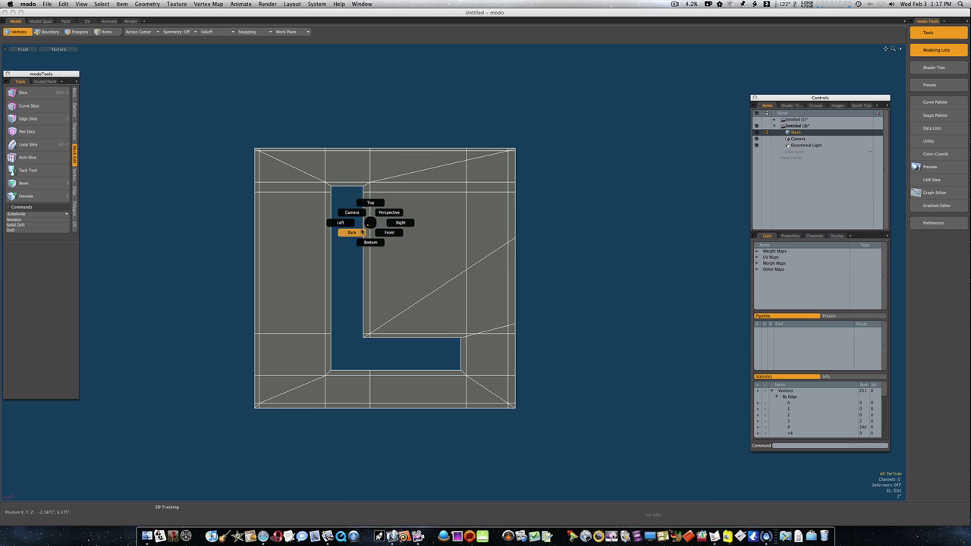
pyautogui.click(352, 232)
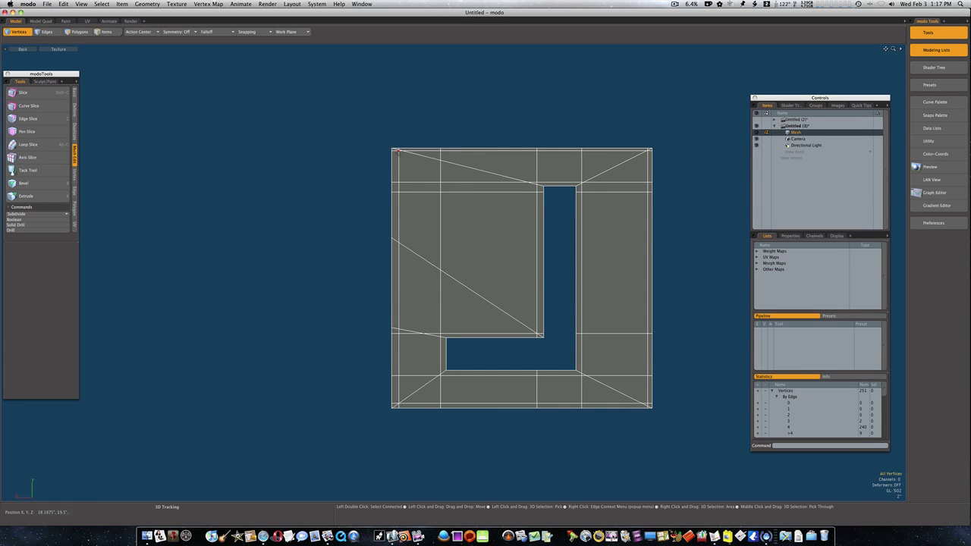
# In the back view, join the diagonal's vertices to the slice intersection at the back face's upper-left corner.
pyautogui.keyDown('ctrl'); pyautogui.keyDown('alt'); pyautogui.moveTo(395, 150); pyautogui.dragTo(494, 152); pyautogui.keyUp('alt'); pyautogui.keyUp('ctrl')
pyautogui.click(440, 155)
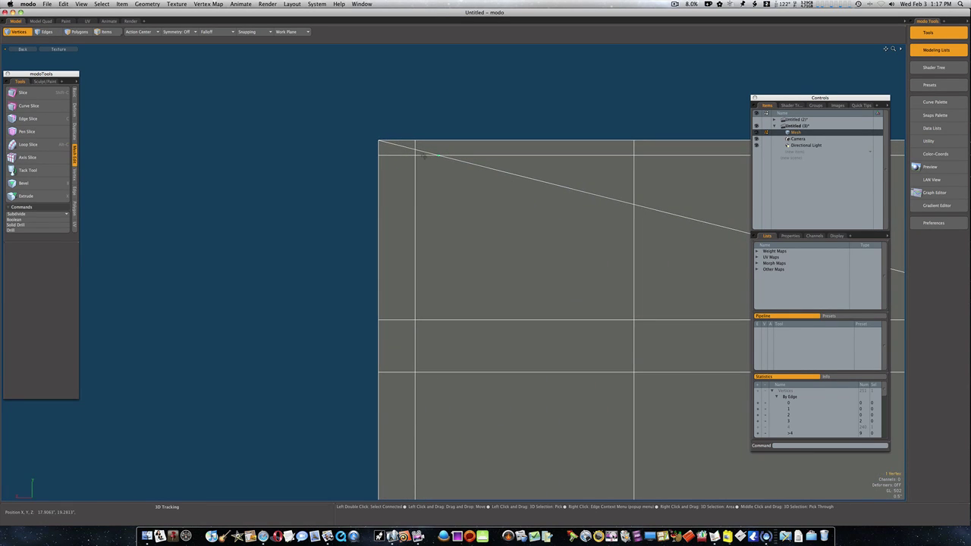
pyautogui.press('j')
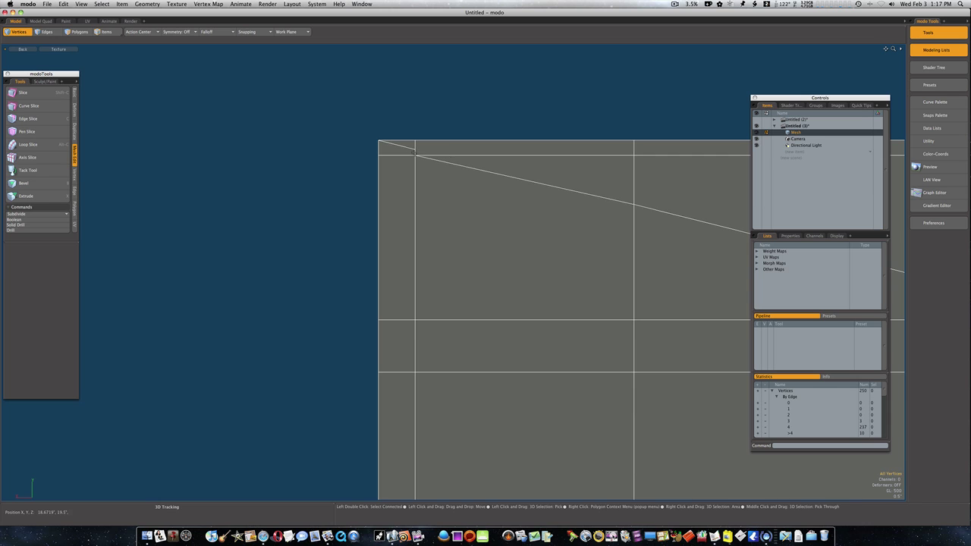
pyautogui.click(415, 152)
pyautogui.press('j')
# Join the neighbouring vertices where the slices meet the diagonal at the back face's upper-right corner.
pyautogui.keyDown('ctrl'); pyautogui.keyDown('alt'); pyautogui.moveTo(481, 292); pyautogui.dragTo(409, 289); pyautogui.keyUp('alt'); pyautogui.keyUp('ctrl')
pyautogui.keyDown('alt'); pyautogui.keyDown('shift'); pyautogui.moveTo(634, 278); pyautogui.dragTo(329, 197); pyautogui.keyUp('shift'); pyautogui.keyUp('alt')
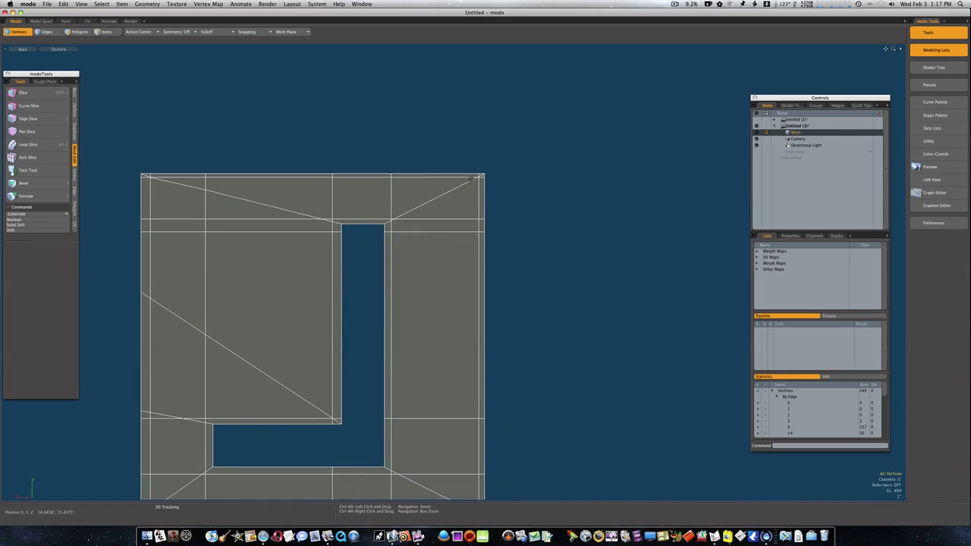
pyautogui.scroll(8, 564, 182)
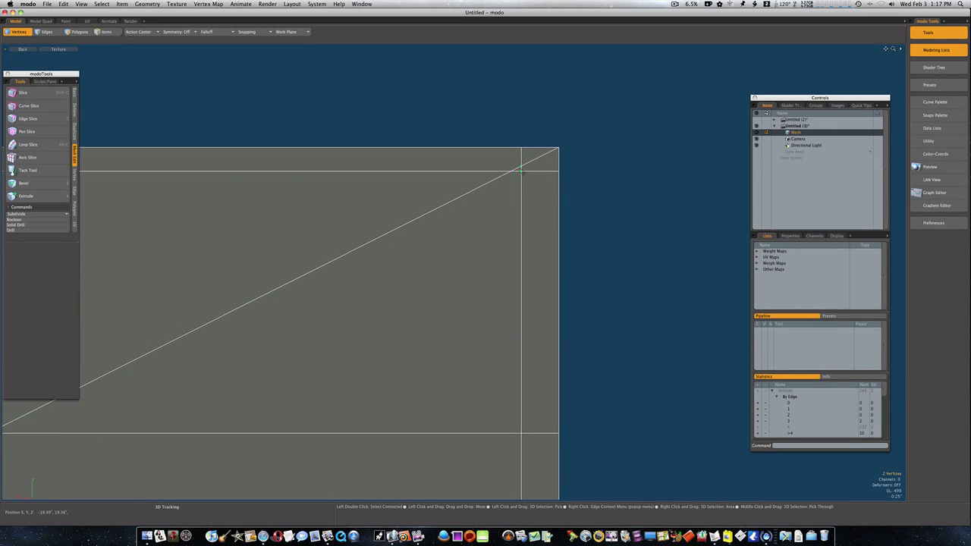
pyautogui.click(521, 172)
pyautogui.press('j')
pyautogui.press('j')
# Join the diagonal vertices to the slice intersections beside both top corners of the L opening on the back face.
pyautogui.keyDown('ctrl'); pyautogui.keyDown('alt'); pyautogui.moveTo(533, 182); pyautogui.dragTo(471, 274); pyautogui.keyUp('alt'); pyautogui.keyUp('ctrl')
pyautogui.scroll(5, 471, 274)
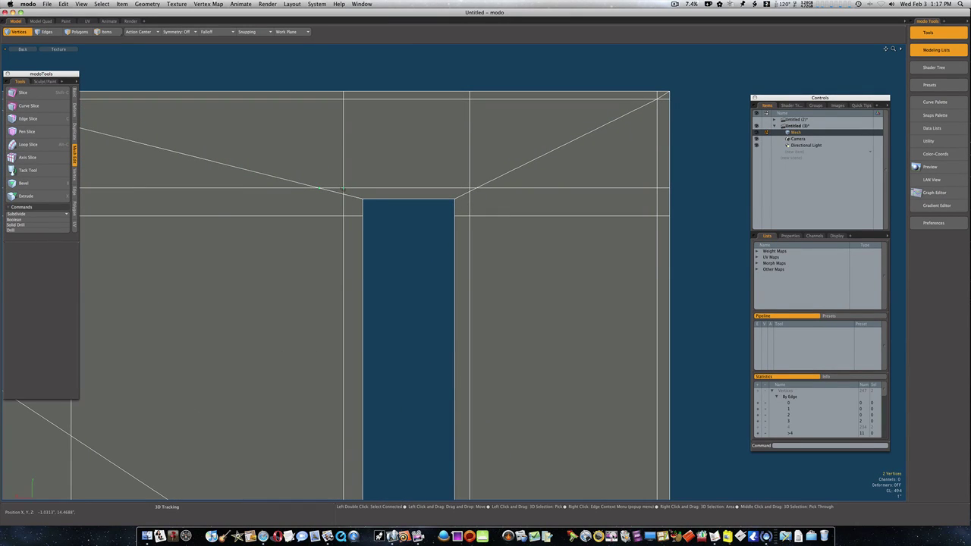
pyautogui.moveTo(318, 187); pyautogui.dragTo(343, 188)
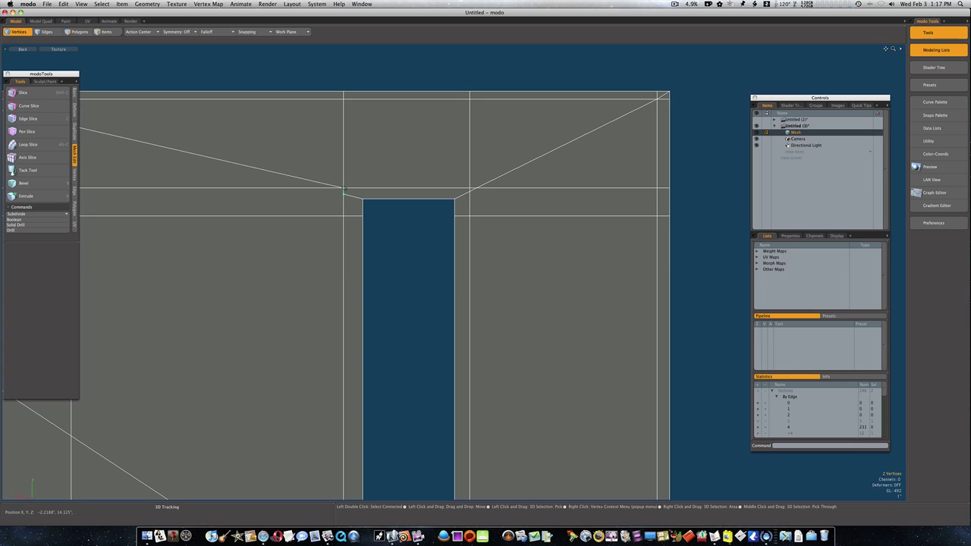
pyautogui.press('j')
pyautogui.click(478, 188)
pyautogui.moveTo(473, 189); pyautogui.dragTo(394, 228)
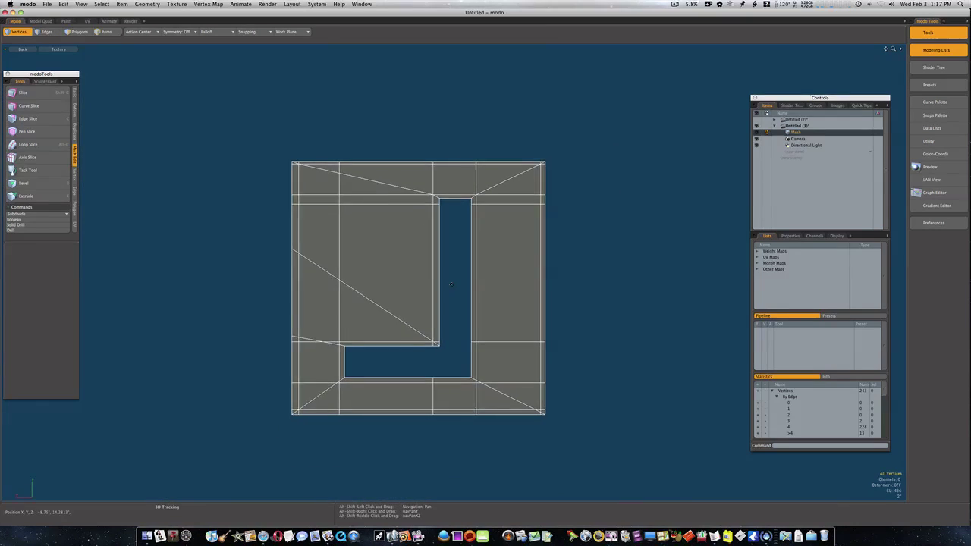
# Join the neighbouring vertices where the slices cross the diagonal at the L opening's inner corner on the back face.
pyautogui.keyDown('alt'); pyautogui.keyDown('shift'); pyautogui.moveTo(456, 305); pyautogui.dragTo(453, 262); pyautogui.keyUp('shift'); pyautogui.keyUp('alt')
pyautogui.keyDown('ctrl'); pyautogui.keyDown('alt'); pyautogui.moveTo(422, 305); pyautogui.dragTo(533, 307); pyautogui.keyUp('alt'); pyautogui.keyUp('ctrl')
pyautogui.keyDown('ctrl'); pyautogui.keyDown('alt'); pyautogui.moveTo(469, 270); pyautogui.dragTo(529, 270); pyautogui.keyUp('alt'); pyautogui.keyUp('ctrl')
pyautogui.click(448, 258)
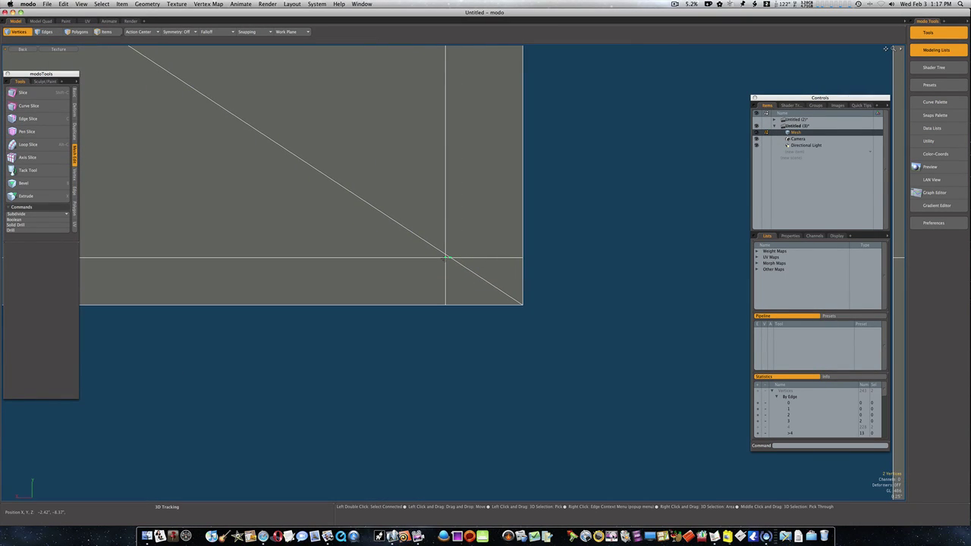
pyautogui.press('j')
pyautogui.press('j')
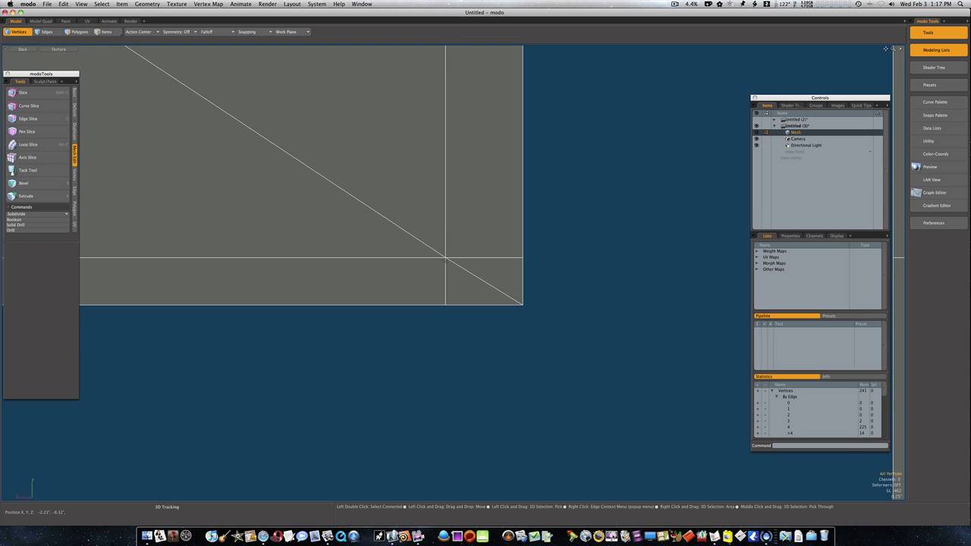
# Join the diagonal's vertices to the slice intersection beside the L opening's lower-left corner in the back view.
pyautogui.keyDown('ctrl'); pyautogui.keyDown('alt'); pyautogui.moveTo(446, 260); pyautogui.dragTo(382, 283); pyautogui.keyUp('alt'); pyautogui.keyUp('ctrl')
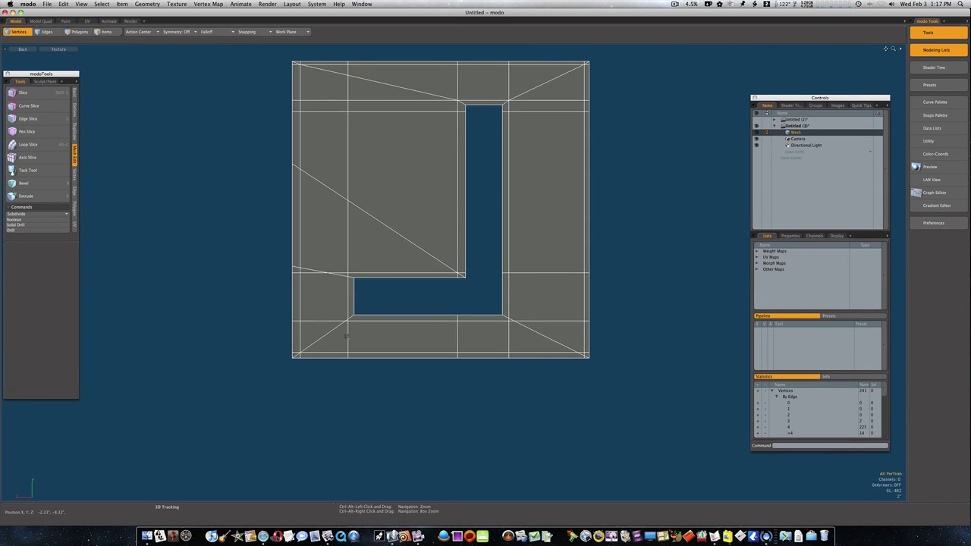
pyautogui.scroll(5, 346, 336)
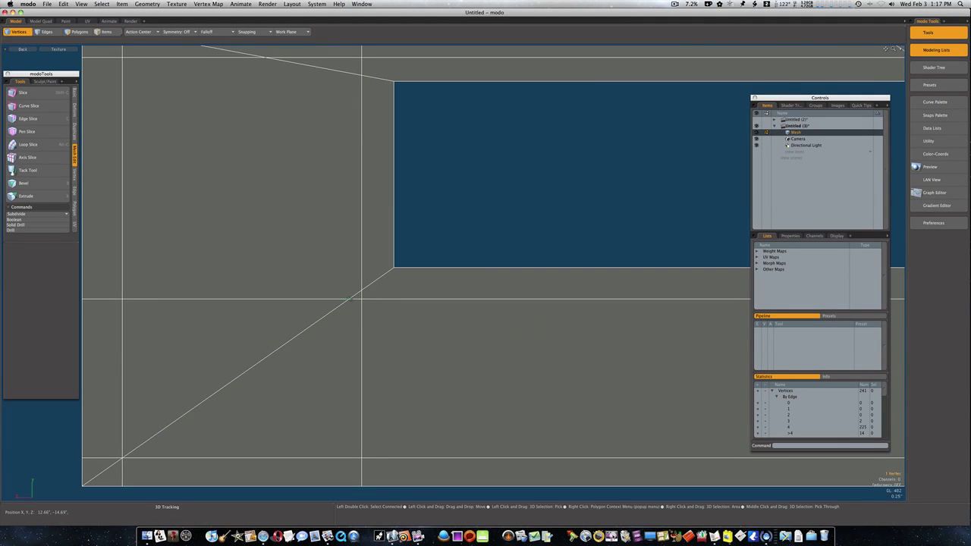
pyautogui.hotkey('ctrl', 'w')
pyautogui.press('BackSpace')
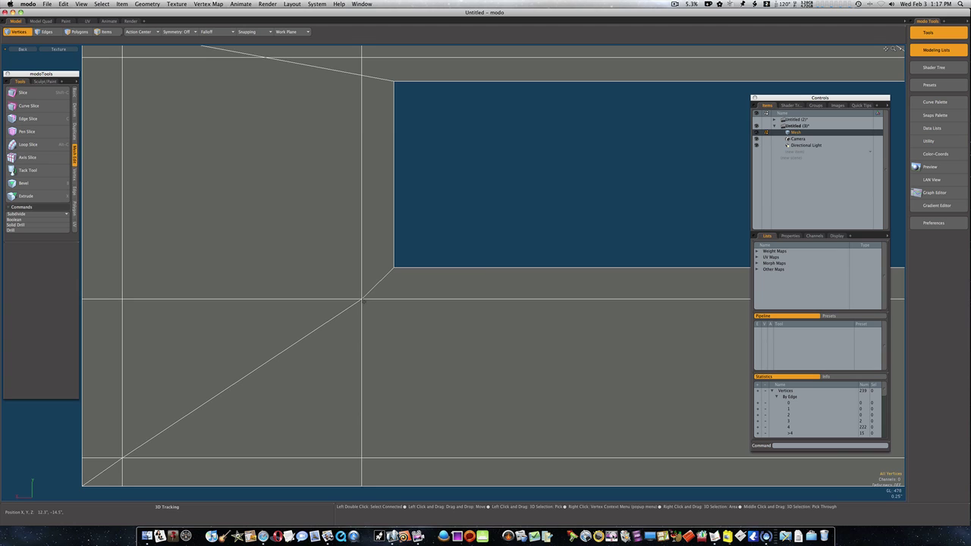
# Join the closely spaced vertices where the slices meet the diagonal at the back face's lower-left corner.
pyautogui.keyDown('ctrl'); pyautogui.keyDown('alt'); pyautogui.moveTo(447, 331); pyautogui.dragTo(378, 334); pyautogui.keyUp('alt'); pyautogui.keyUp('ctrl')
pyautogui.keyDown('ctrl'); pyautogui.keyDown('alt'); pyautogui.moveTo(319, 380); pyautogui.dragTo(509, 385); pyautogui.keyUp('alt'); pyautogui.keyUp('ctrl')
pyautogui.click(415, 341)
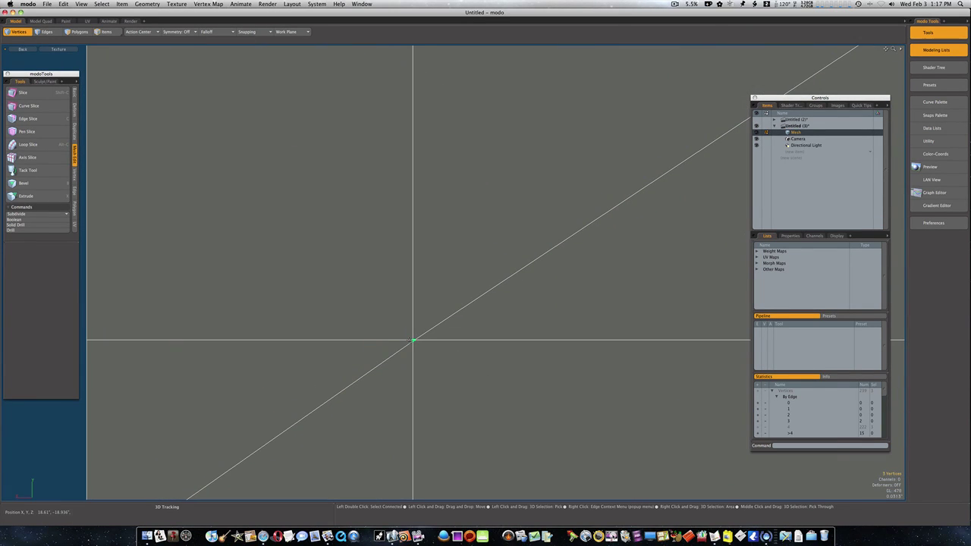
pyautogui.click(419, 340)
# Switch the viewport to the perspective view with the whole box in sight.
pyautogui.keyDown('ctrl'); pyautogui.keyDown('alt'); pyautogui.moveTo(636, 331); pyautogui.dragTo(549, 287); pyautogui.keyUp('alt'); pyautogui.keyUp('ctrl')
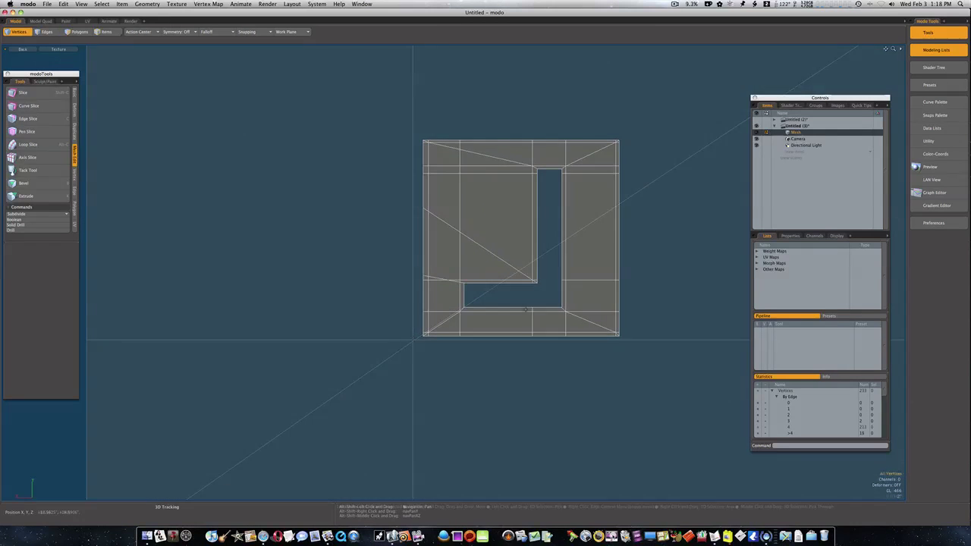
pyautogui.hotkey('ctrl', 'space')
pyautogui.click(542, 302)
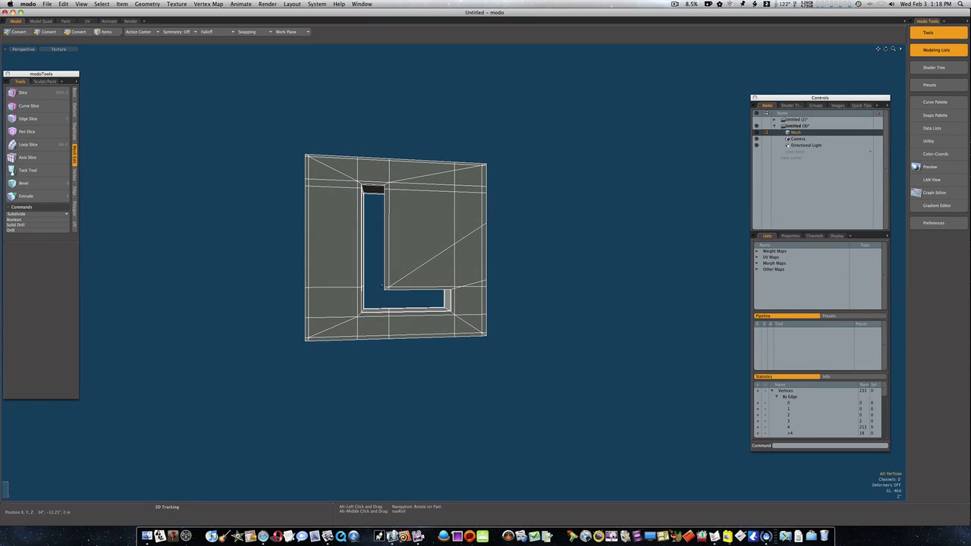
# Preview the box as a subdivision surface and examine the L opening and its corners from several angles.
pyautogui.keyDown('alt'); pyautogui.keyDown('shift'); pyautogui.moveTo(350, 291); pyautogui.dragTo(438, 303); pyautogui.keyUp('shift'); pyautogui.keyUp('alt')
pyautogui.press('Tab')
pyautogui.keyDown('alt'); pyautogui.moveTo(438, 302); pyautogui.dragTo(434, 299); pyautogui.keyUp('alt')
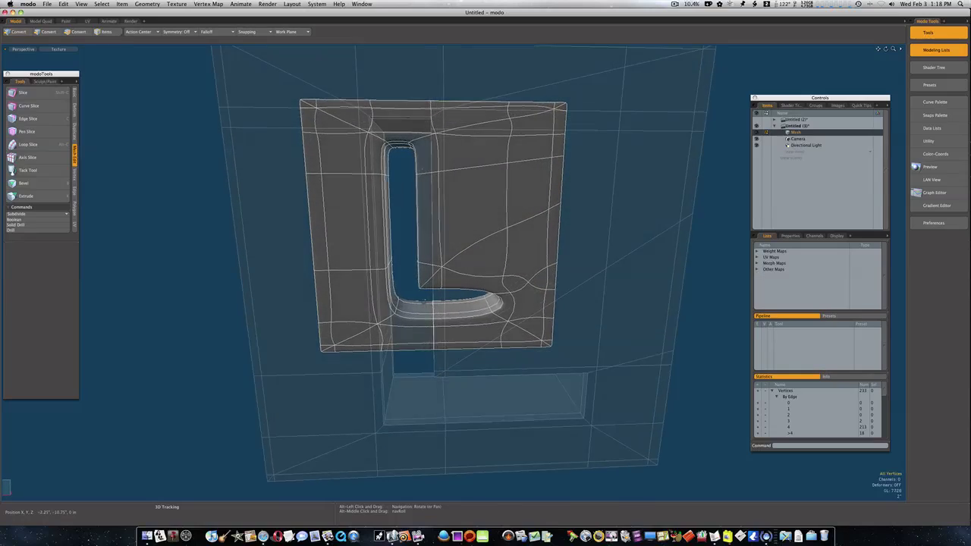
pyautogui.keyDown('alt'); pyautogui.moveTo(430, 178); pyautogui.dragTo(428, 181); pyautogui.keyUp('alt')
pyautogui.keyDown('alt'); pyautogui.moveTo(428, 180); pyautogui.dragTo(426, 186); pyautogui.keyUp('alt')
pyautogui.keyDown('alt'); pyautogui.moveTo(426, 187); pyautogui.dragTo(427, 164); pyautogui.keyUp('alt')
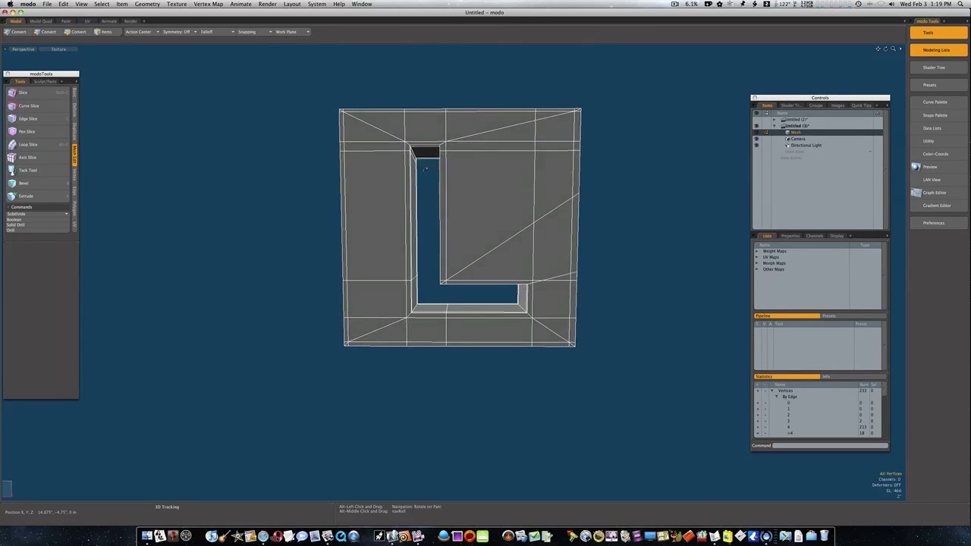
# Slice the box vertically in the front view at X -8.0625" and X -4", just inside both walls of the L's upright.
pyautogui.press('1')
pyautogui.hotkey('ctrl', 'space')
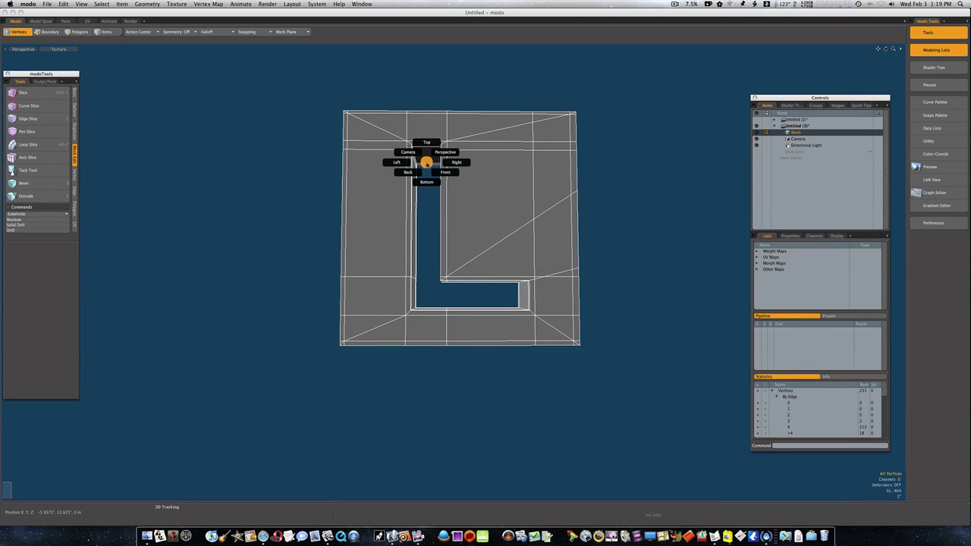
pyautogui.click(434, 172)
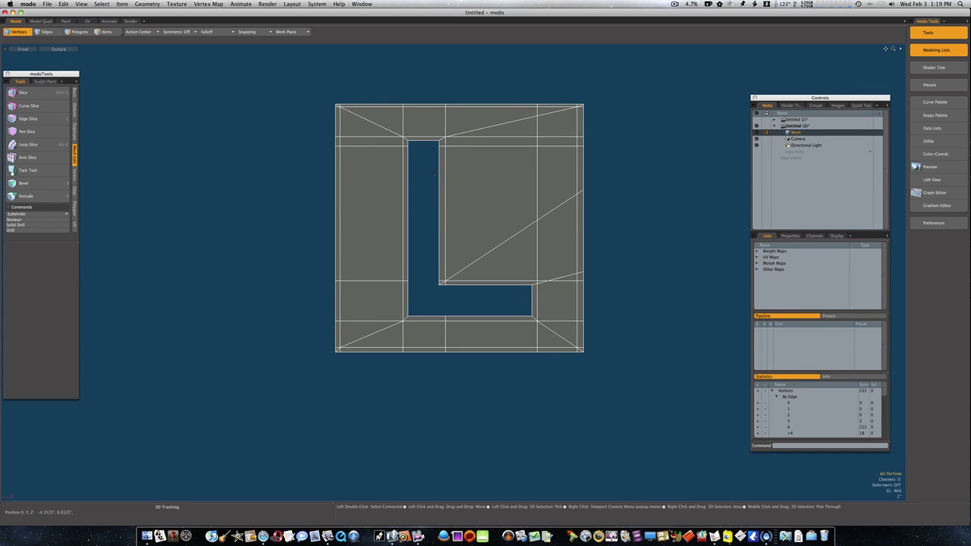
pyautogui.hotkey('shift', 'c')
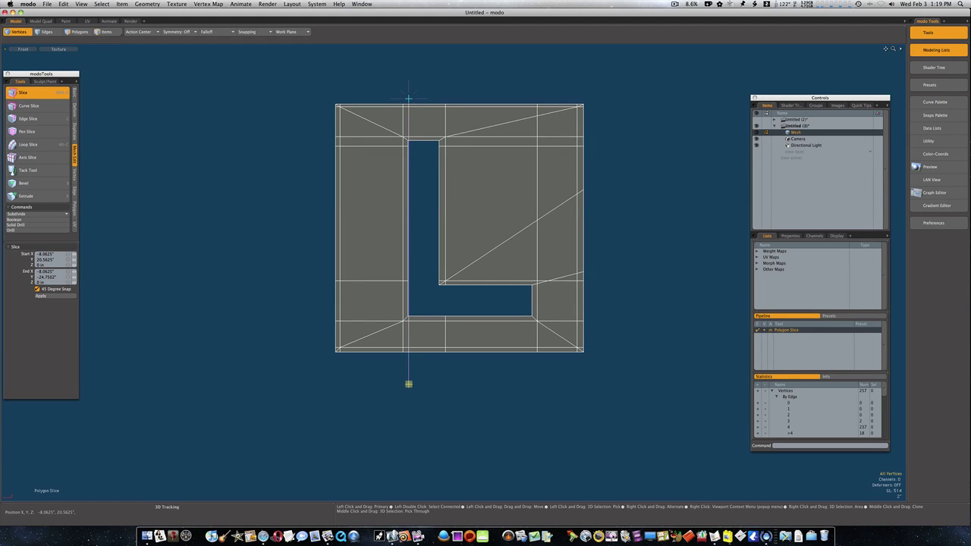
pyautogui.press('shift')
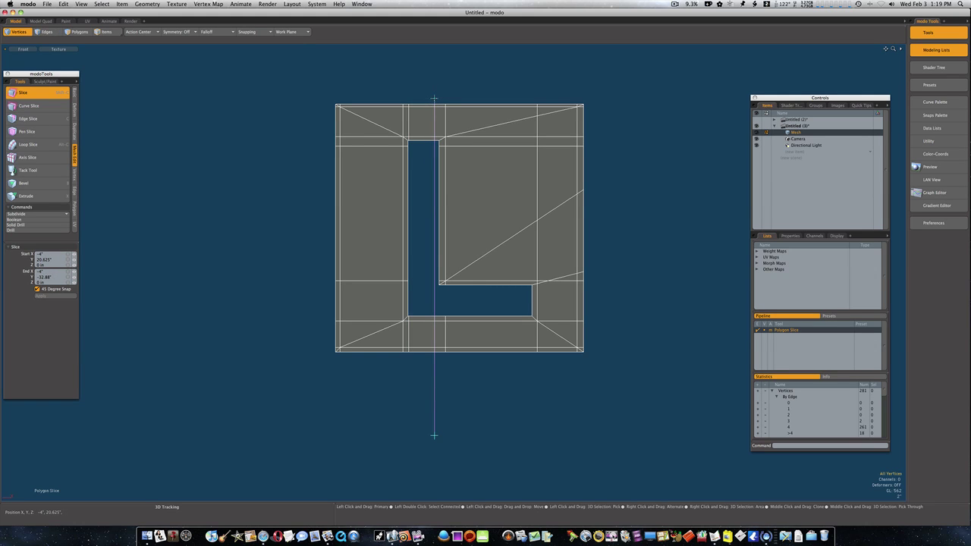
pyautogui.press('space')
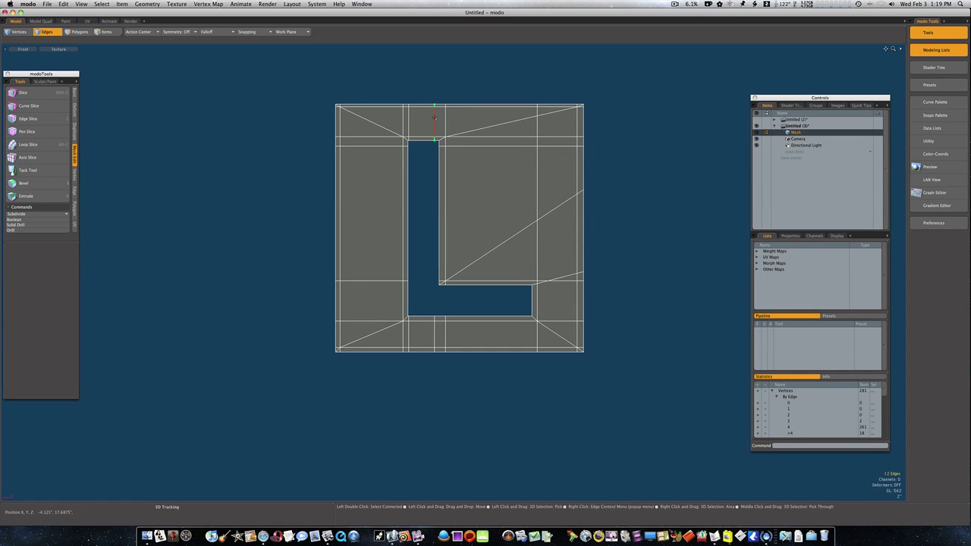
# Move the selected slice edges above the L opening slightly toward the upright's right wall and preview the subdivision surface.
pyautogui.press('w')
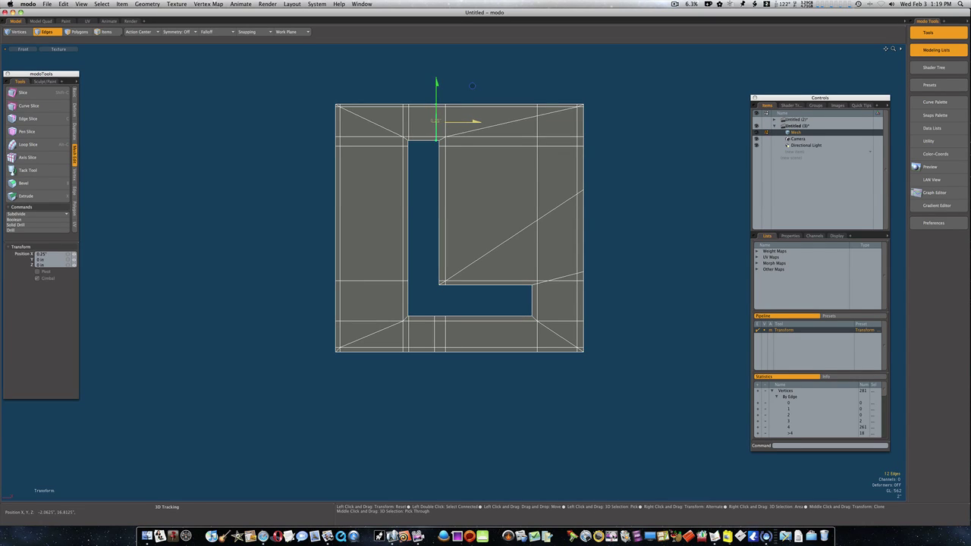
pyautogui.press('space')
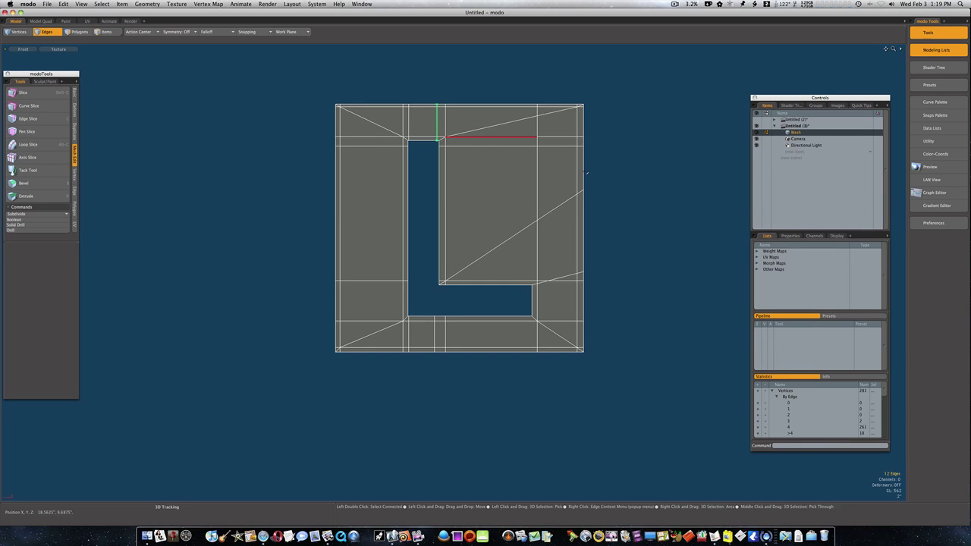
pyautogui.press('space')
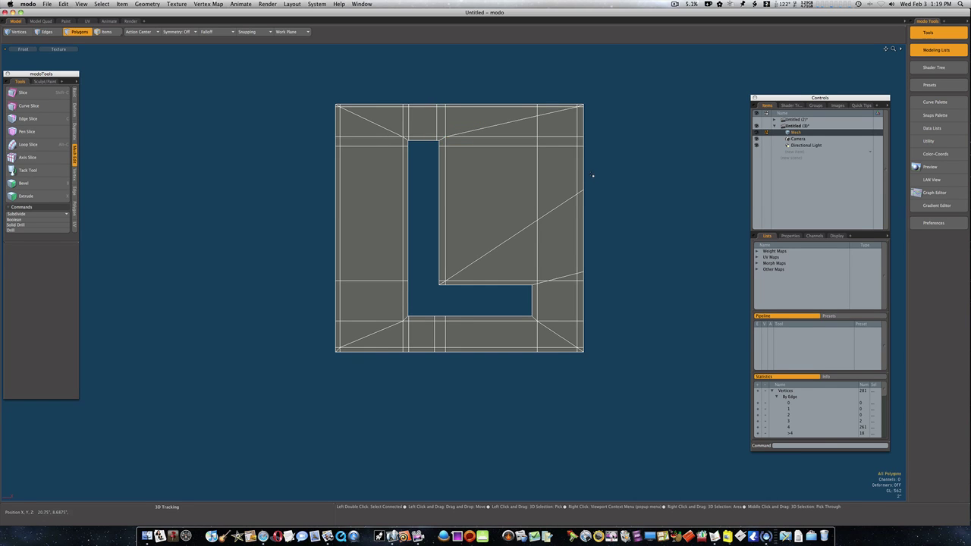
pyautogui.press('Tab')
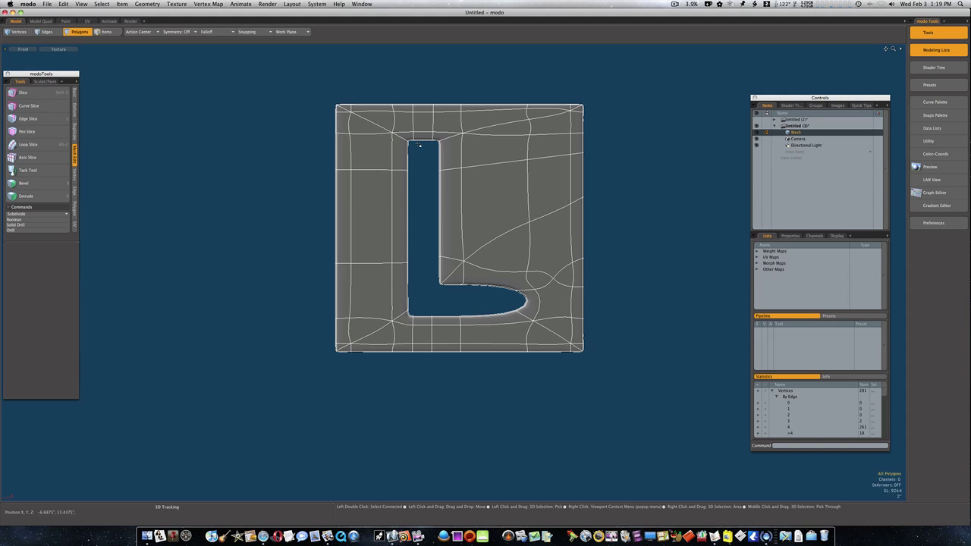
pyautogui.press('Tab')
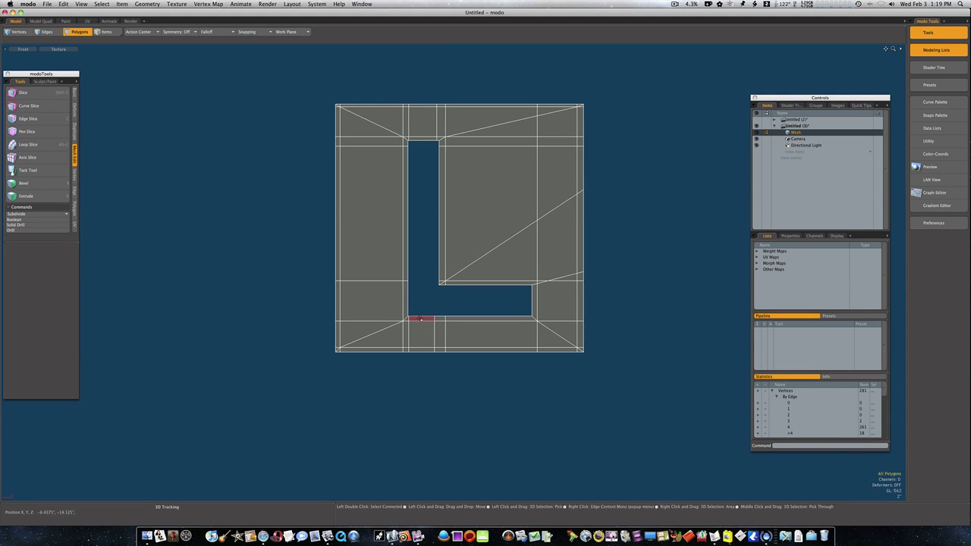
# Slice the box horizontally at Y -13.625", just above the L opening's lower edge, and preview the subdivision surface.
pyautogui.hotkey('ctrl', 'alt')
pyautogui.keyDown('ctrl'); pyautogui.keyDown('alt'); pyautogui.moveTo(416, 328); pyautogui.dragTo(520, 329); pyautogui.keyUp('alt'); pyautogui.keyUp('ctrl')
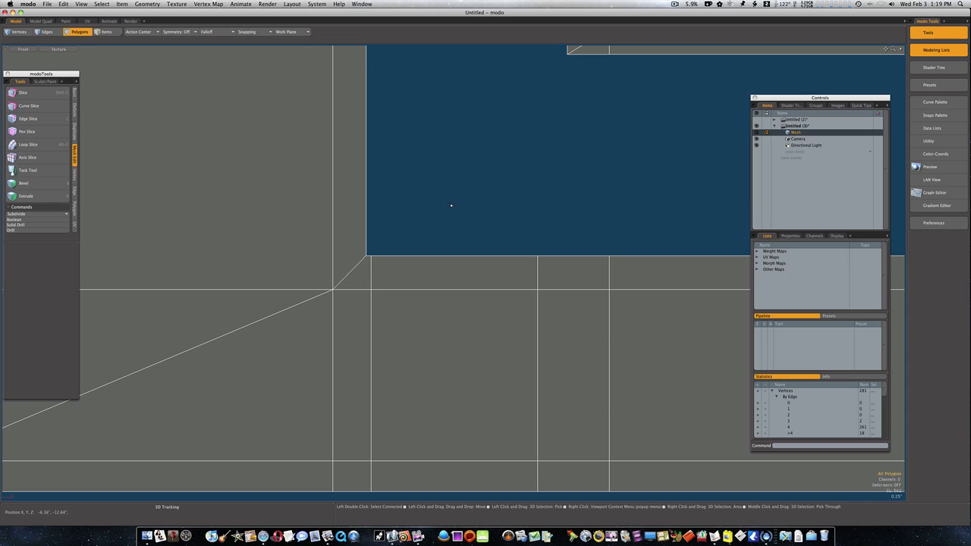
pyautogui.keyDown('ctrl'); pyautogui.keyDown('alt'); pyautogui.moveTo(451, 205); pyautogui.dragTo(402, 233); pyautogui.keyUp('alt'); pyautogui.keyUp('ctrl')
pyautogui.hotkey('shift', 'c')
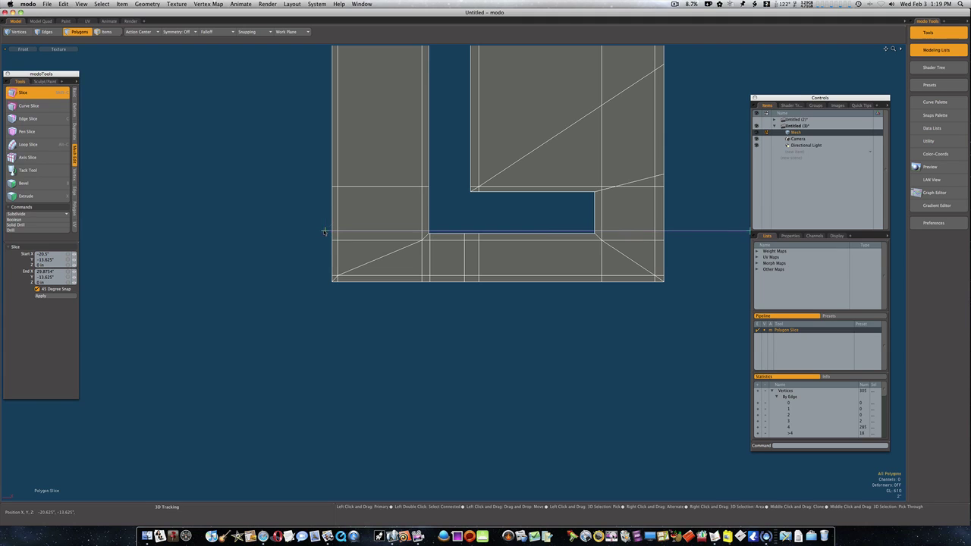
pyautogui.press('space')
pyautogui.press('Tab')
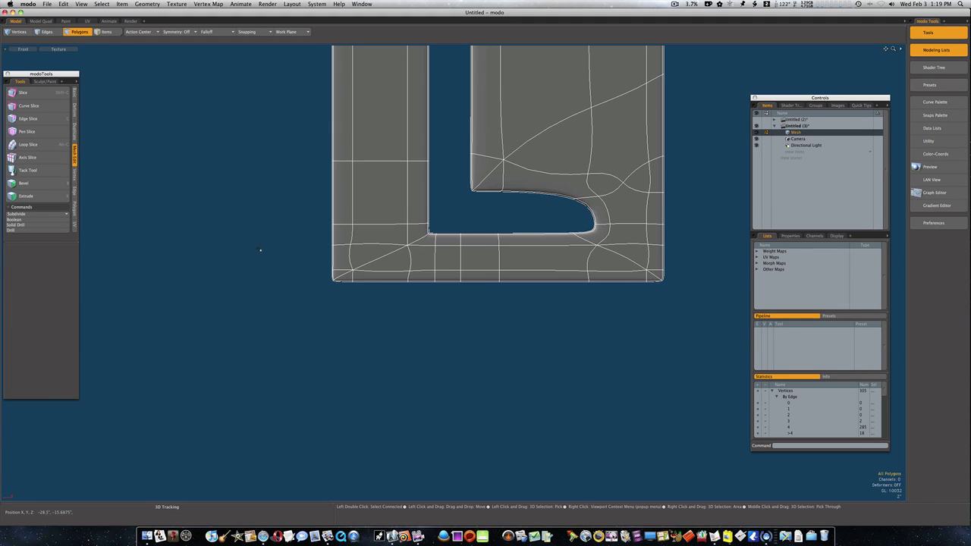
pyautogui.keyDown('ctrl'); pyautogui.keyDown('alt'); pyautogui.moveTo(429, 239); pyautogui.dragTo(482, 297); pyautogui.keyUp('alt'); pyautogui.keyUp('ctrl')
pyautogui.press('Tab')
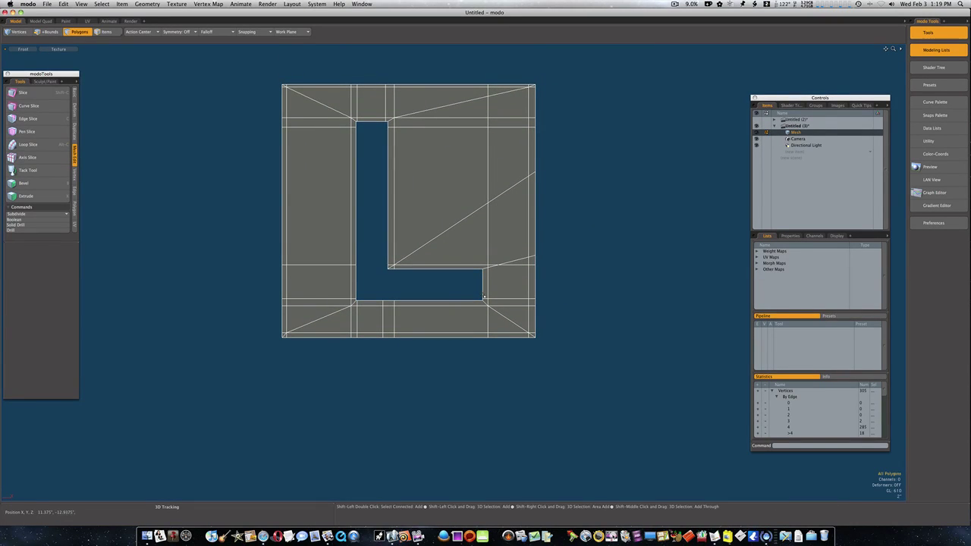
# Slice the box vertically at X 10.8125", just inside the end of the L opening's foot, and preview the subdivision surface.
pyautogui.hotkey('shift', 'c')
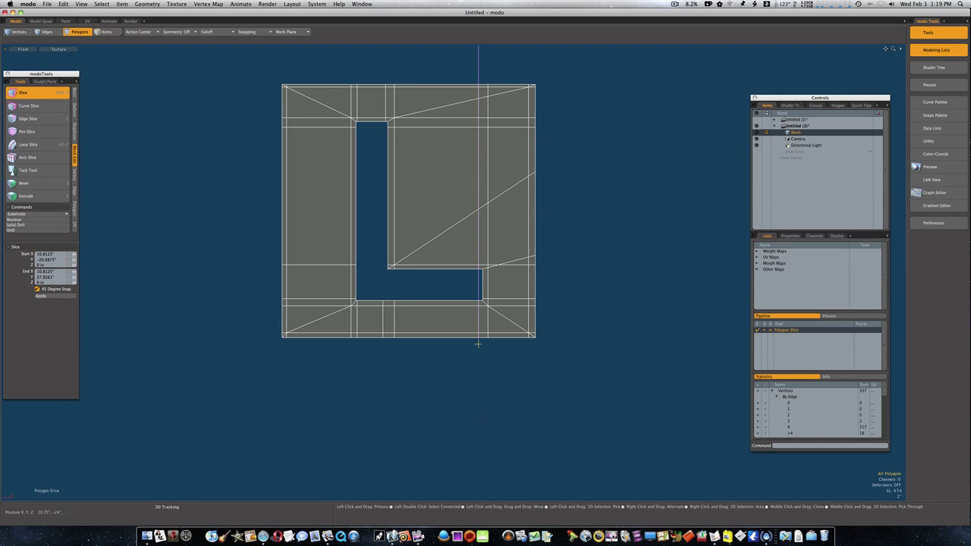
pyautogui.press('space')
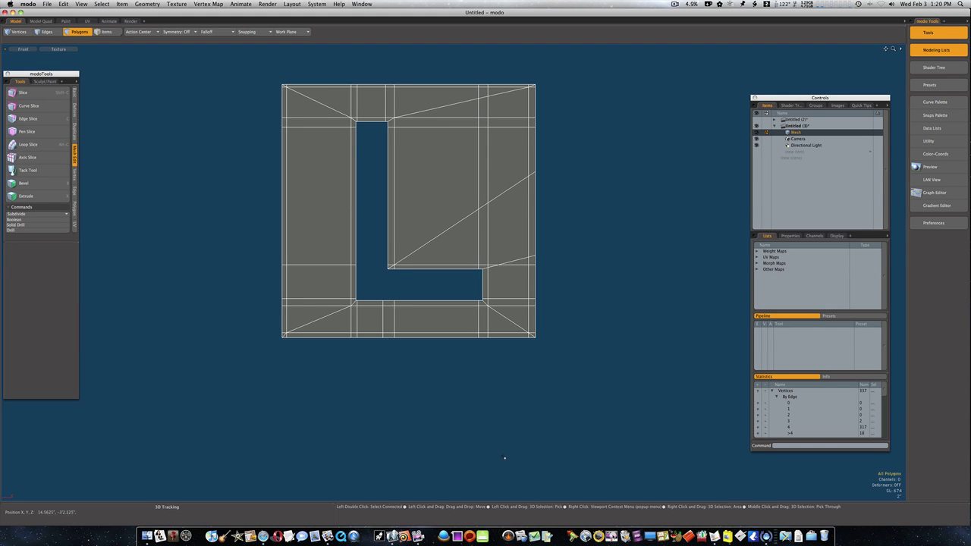
pyautogui.press('Tab')
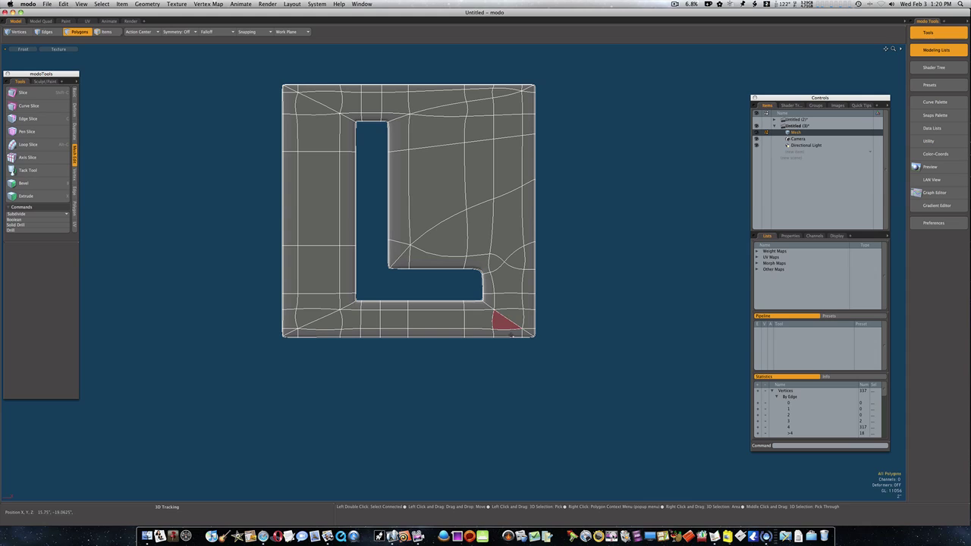
pyautogui.press('Tab')
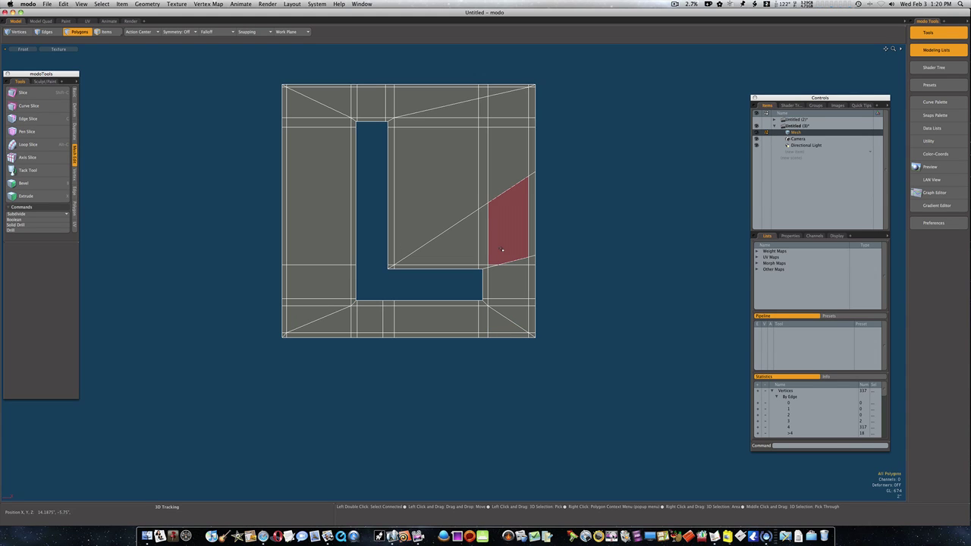
# Slice the box horizontally at Y -9.3125", just below the upper edge of the L's foot, and preview the subdivided box in perspective.
pyautogui.hotkey('shift', 'c')
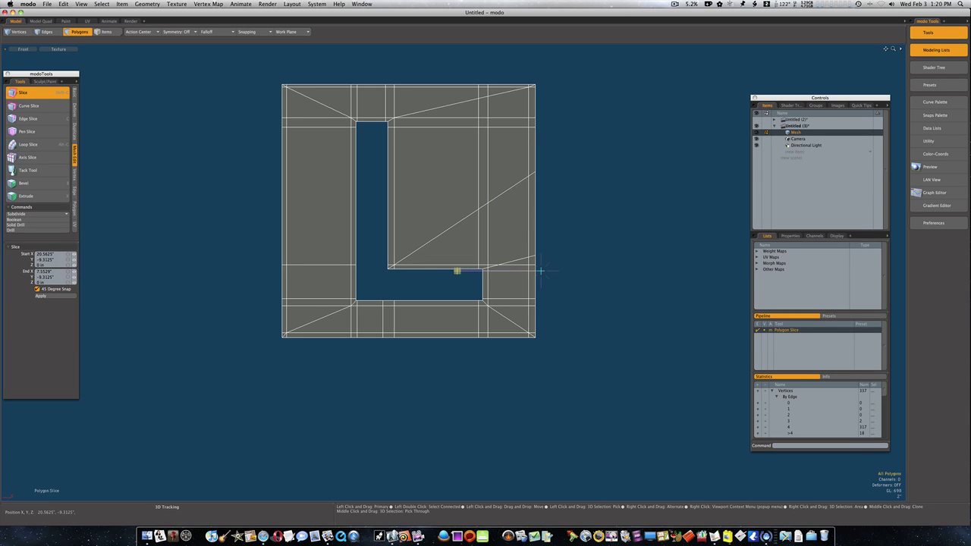
pyautogui.press('space')
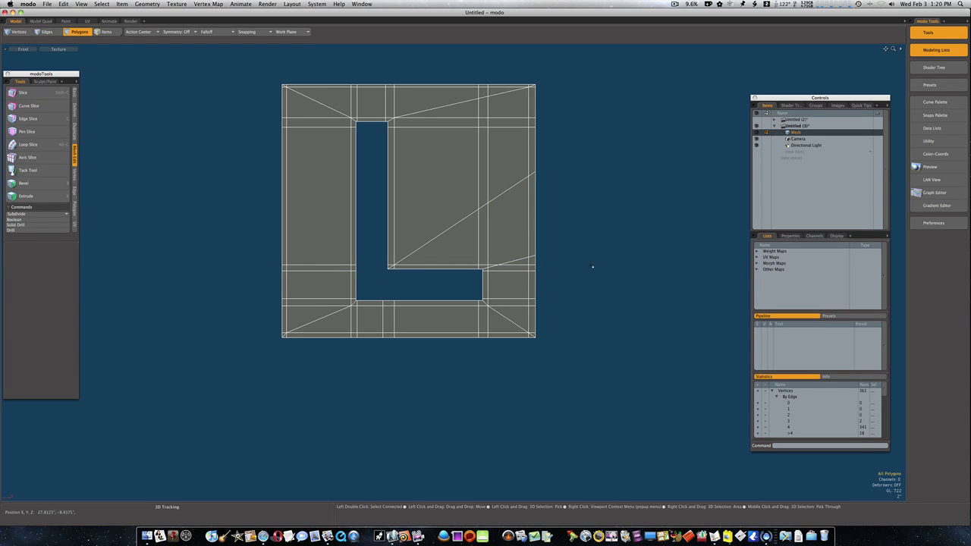
pyautogui.press('Tab')
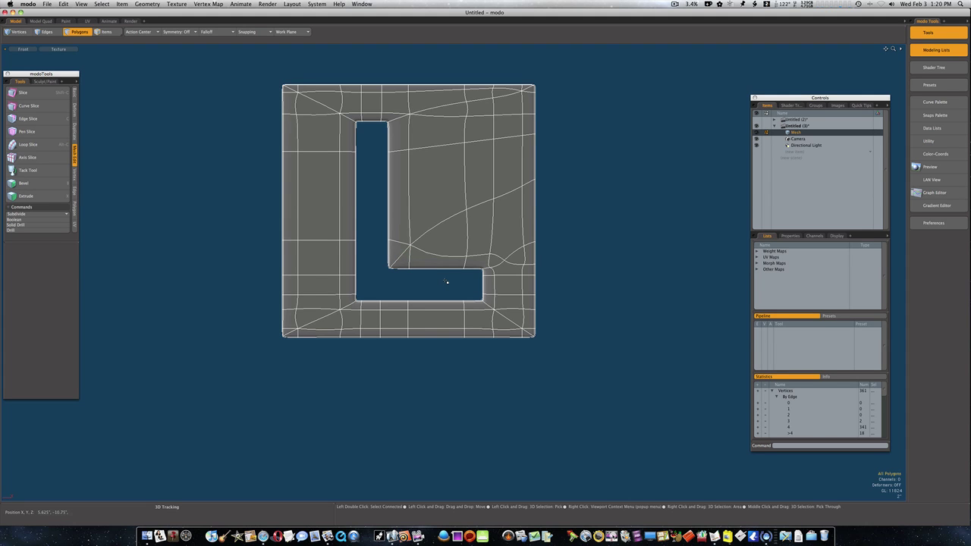
pyautogui.hotkey('ctrl', 'space')
pyautogui.click(456, 278)
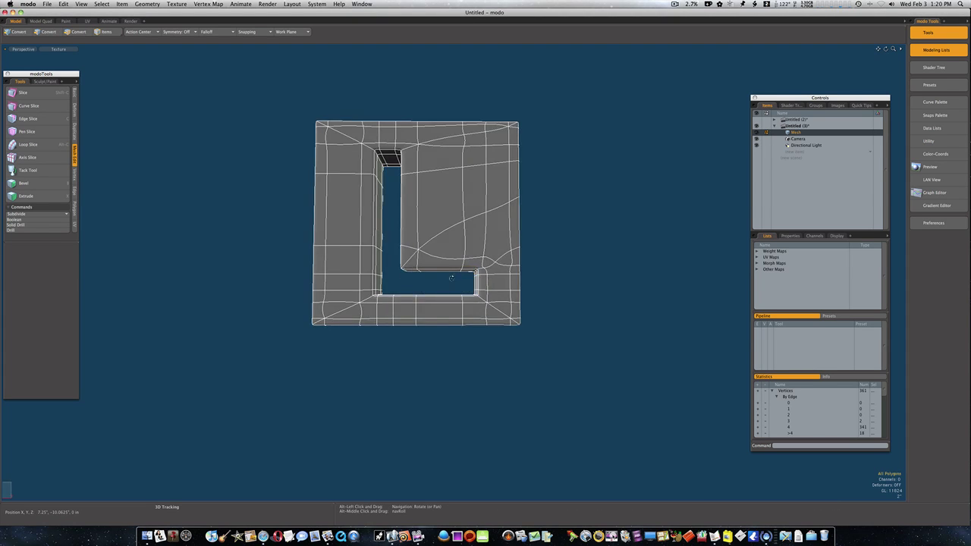
pyautogui.moveTo(453, 278)
pyautogui.keyDown('alt'); pyautogui.mouseDown()
pyautogui.moveTo(507, 285)
pyautogui.moveTo(451, 296)
pyautogui.mouseUp(); pyautogui.keyUp('alt')
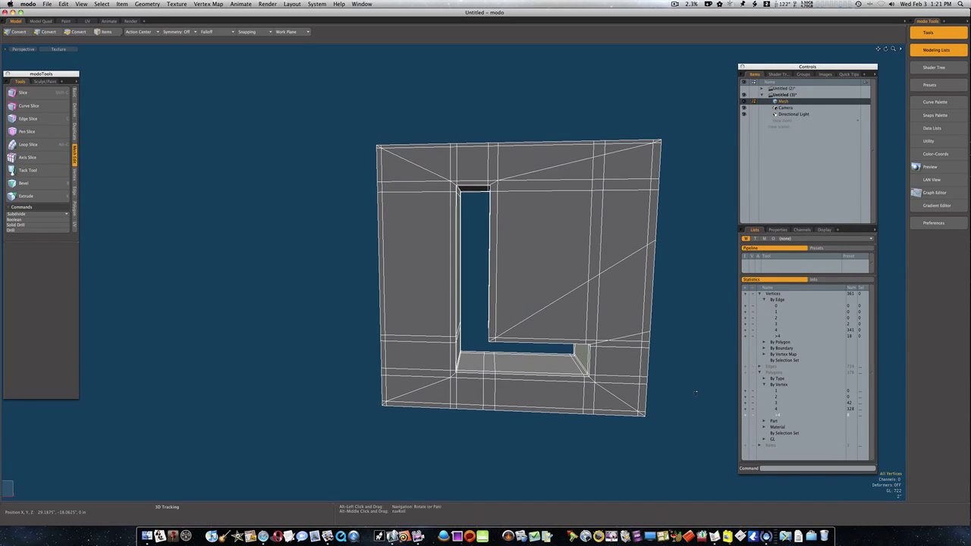
# Select the polygons with three vertices and with more than four vertices through the mesh statistics to examine where they lie.
pyautogui.keyDown('alt'); pyautogui.keyDown('shift'); pyautogui.moveTo(696, 392); pyautogui.dragTo(668, 391); pyautogui.keyUp('shift'); pyautogui.keyUp('alt')
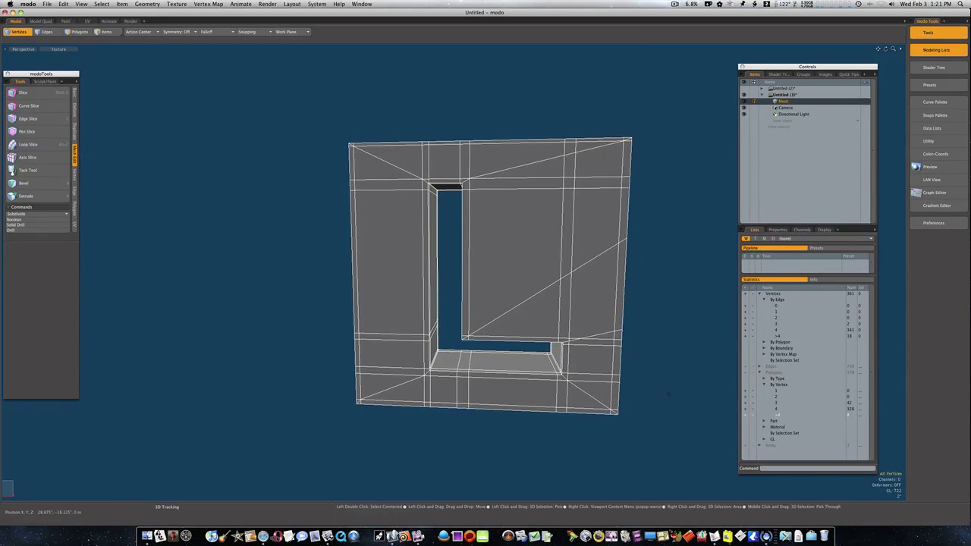
pyautogui.click(759, 294)
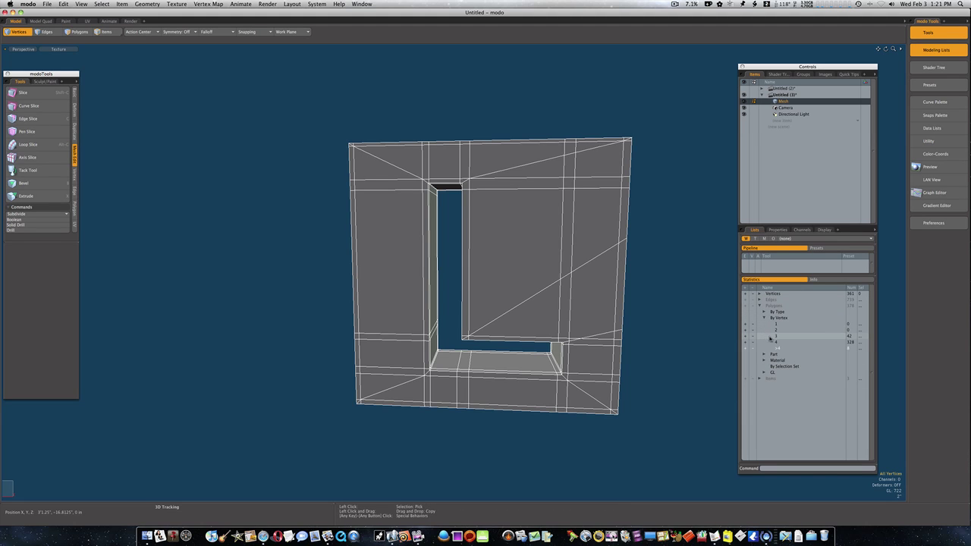
pyautogui.press('3')
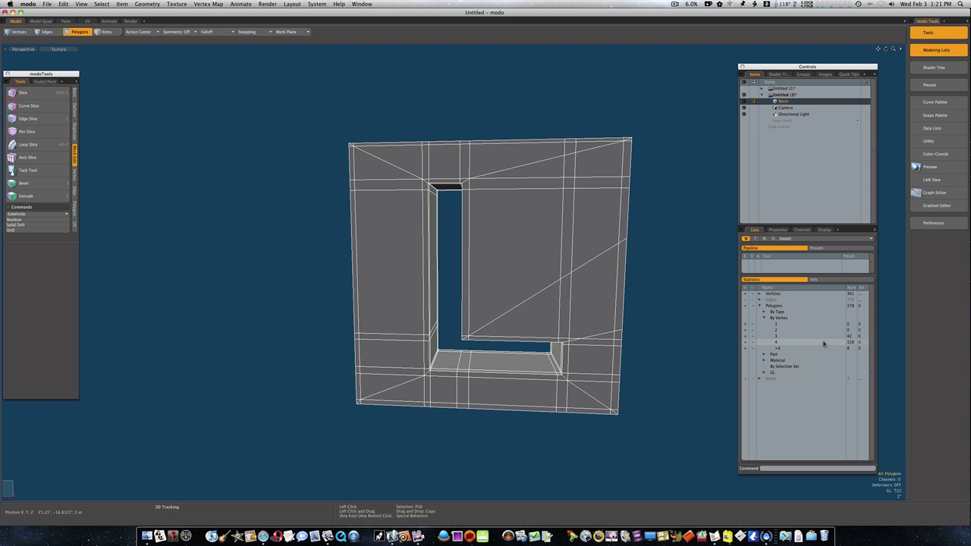
pyautogui.click(746, 337)
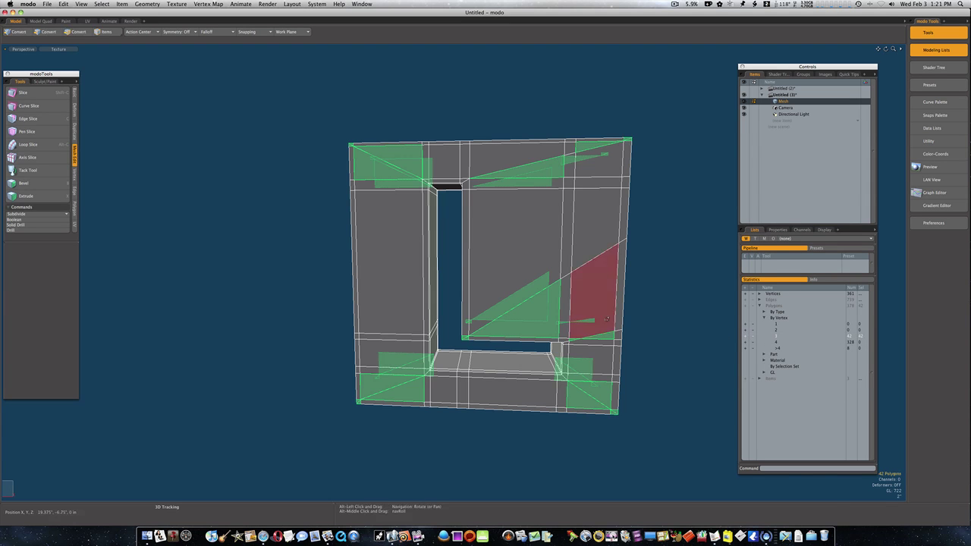
pyautogui.keyDown('alt'); pyautogui.moveTo(600, 300); pyautogui.dragTo(629, 325); pyautogui.keyUp('alt')
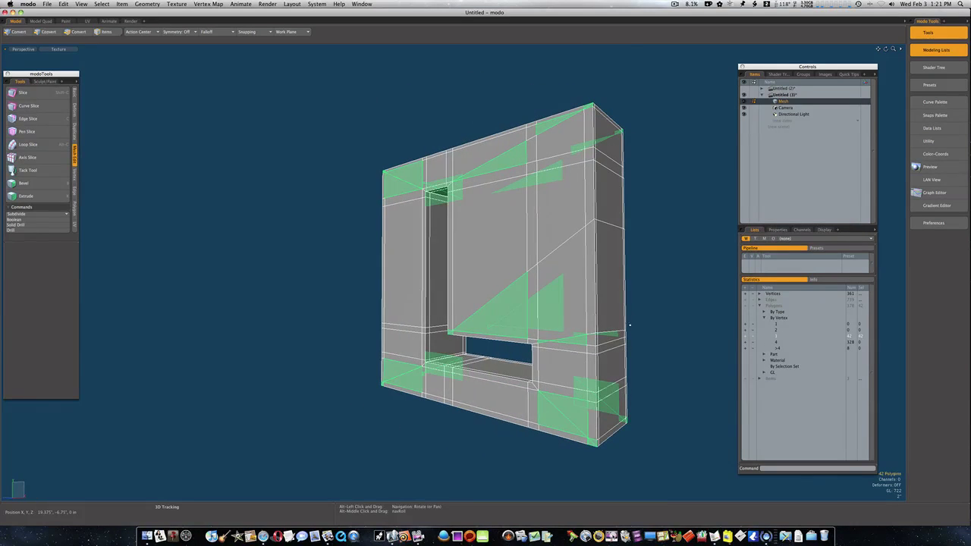
pyautogui.click(746, 349)
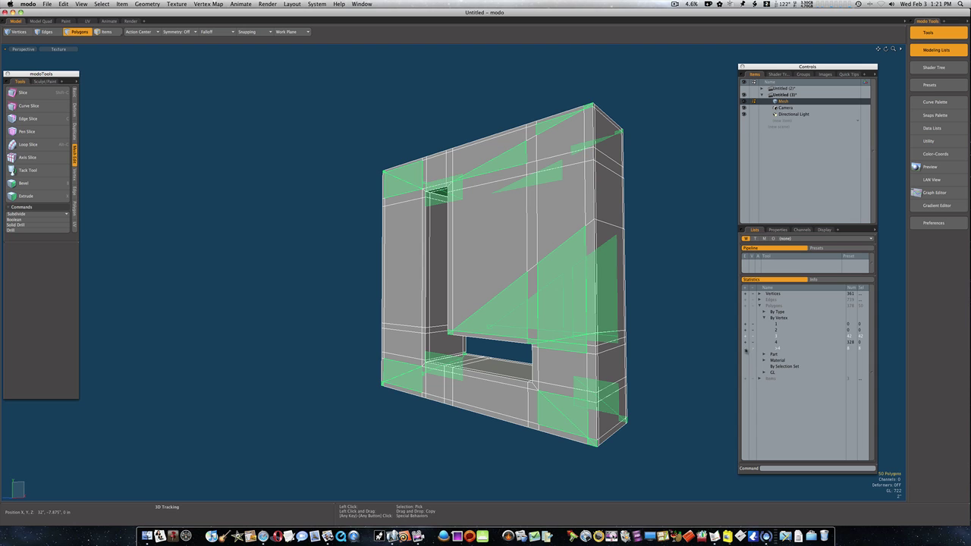
pyautogui.keyDown('alt'); pyautogui.moveTo(680, 347); pyautogui.dragTo(702, 345); pyautogui.keyUp('alt')
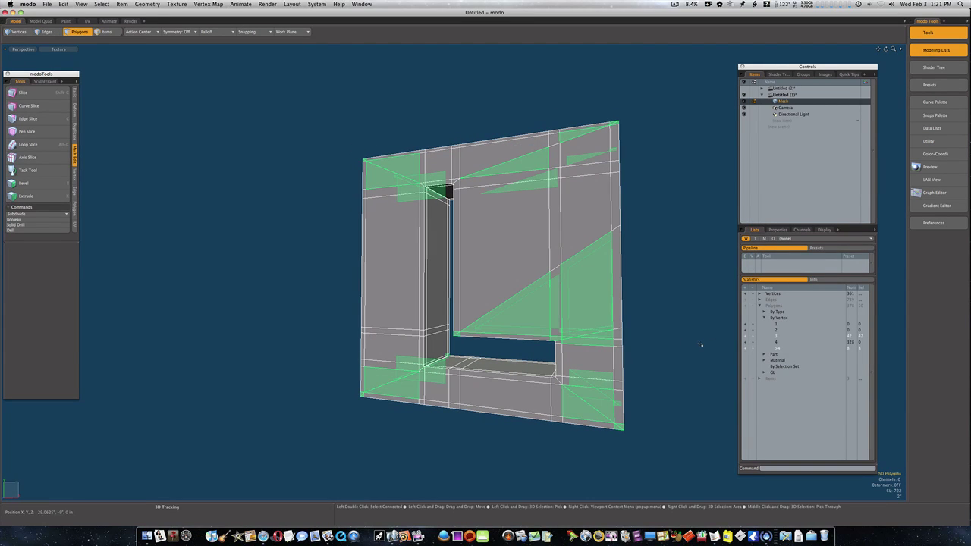
# Clear the polygon selection and subdivide the whole mesh once.
pyautogui.click(753, 349)
pyautogui.click(752, 337)
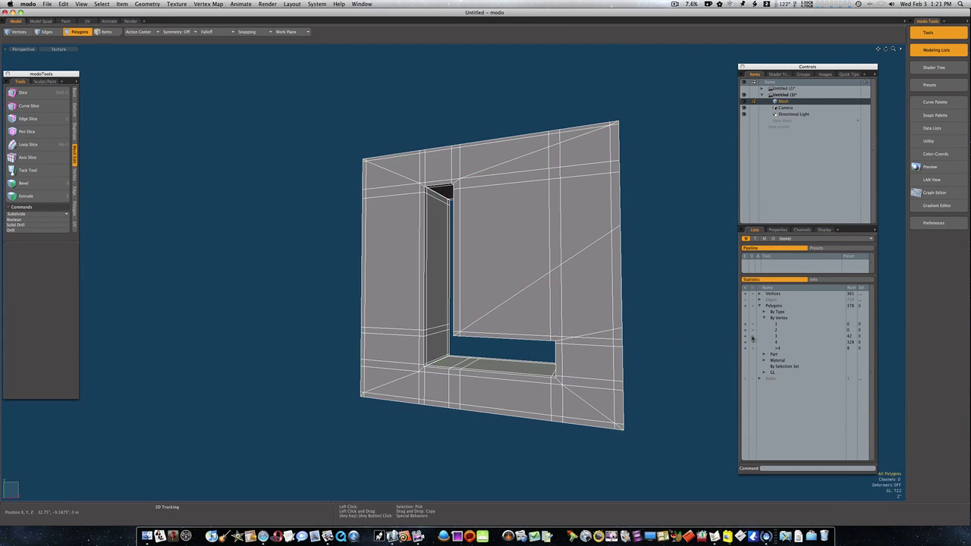
pyautogui.keyDown('alt'); pyautogui.moveTo(610, 325); pyautogui.dragTo(634, 332); pyautogui.keyUp('alt')
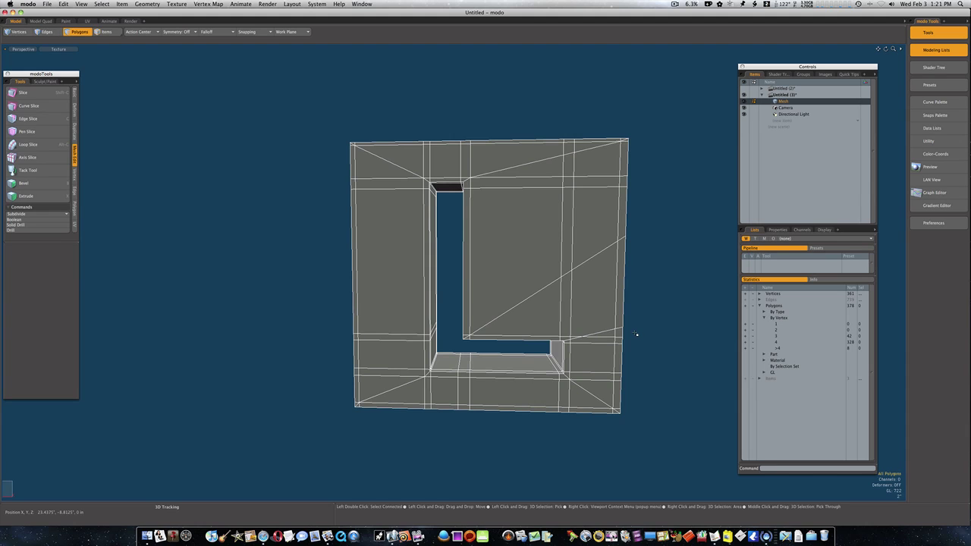
pyautogui.press('d')
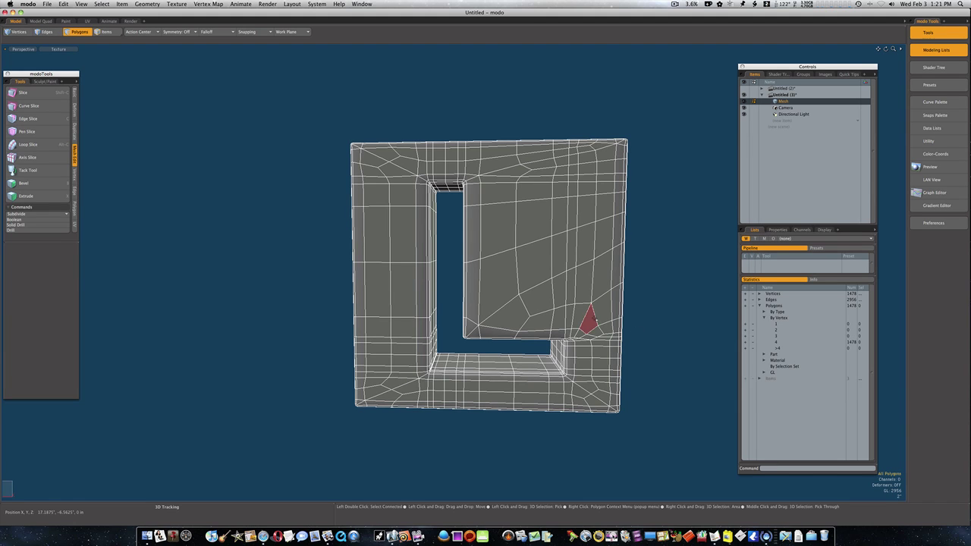
# Preview the subdivided mesh as a smooth subdivision surface with the wireframe hidden, and examine the faces around the L opening.
pyautogui.press('Tab')
pyautogui.hotkey('ctrl', '3')
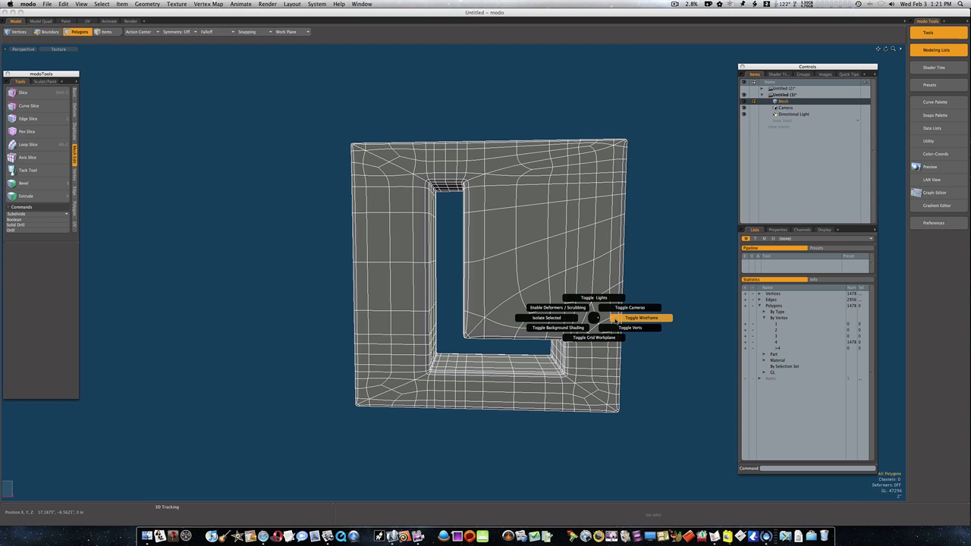
pyautogui.click(619, 320)
pyautogui.keyDown('alt'); pyautogui.moveTo(609, 319); pyautogui.dragTo(425, 311); pyautogui.keyUp('alt')
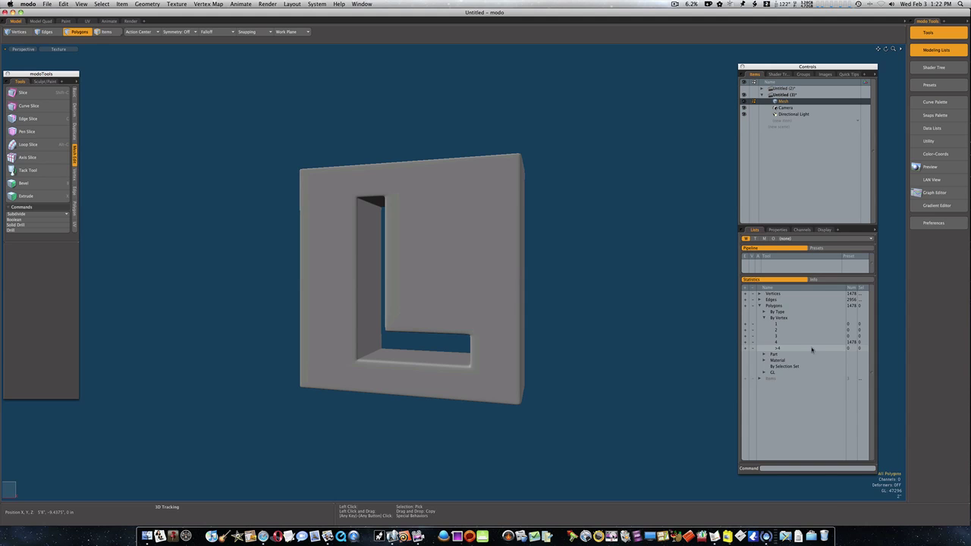
pyautogui.moveTo(596, 357)
pyautogui.keyDown('alt'); pyautogui.mouseDown()
pyautogui.moveTo(574, 346)
pyautogui.moveTo(675, 346)
pyautogui.moveTo(582, 339)
pyautogui.moveTo(594, 341)
pyautogui.mouseUp(); pyautogui.keyUp('alt')
pyautogui.press('3')
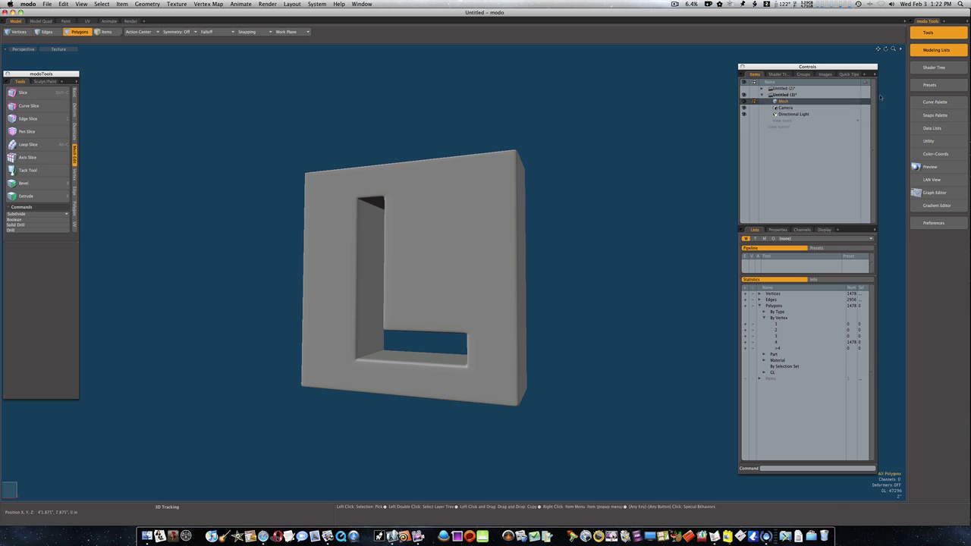
# Show a live render preview of the box with the Black 01 studio environment, in an enlarged preview window.
pyautogui.click(930, 167)
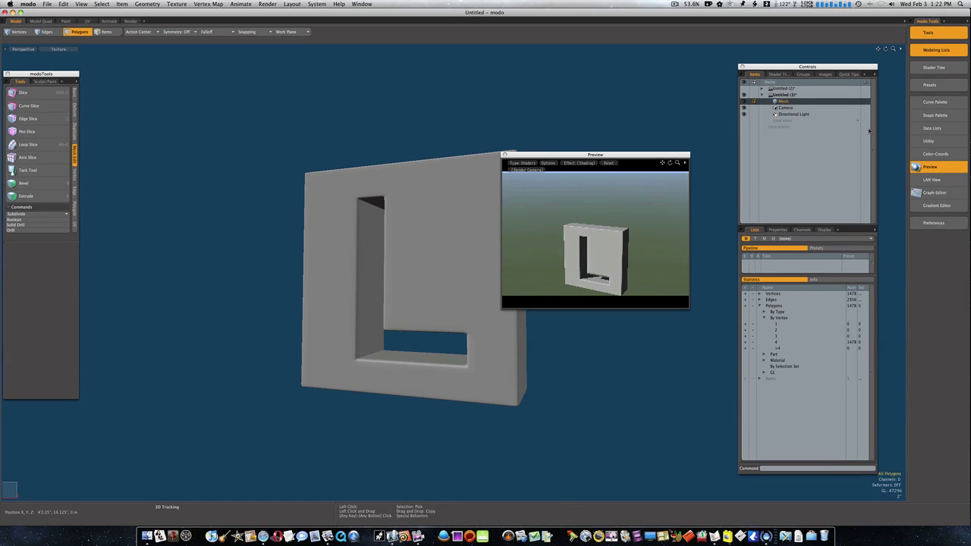
pyautogui.click(929, 84)
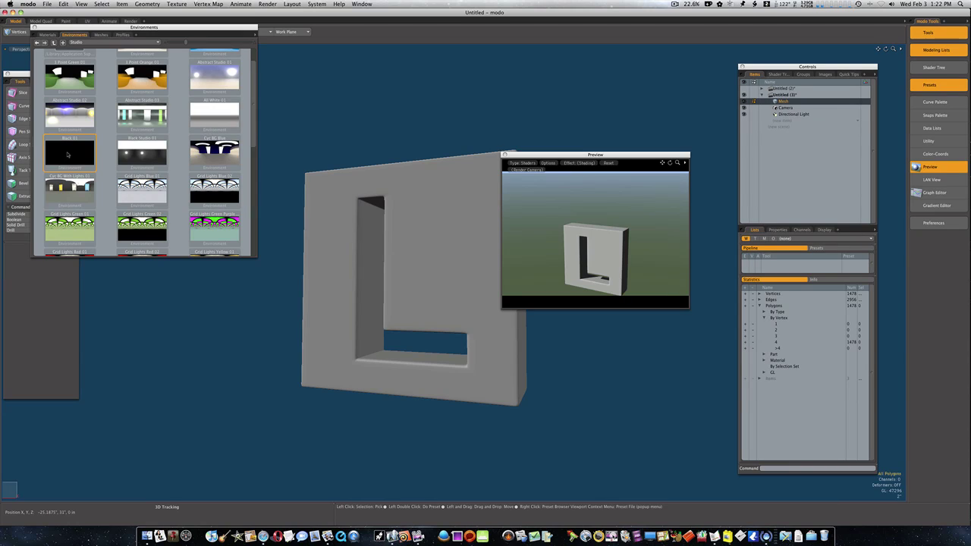
pyautogui.moveTo(565, 154); pyautogui.dragTo(397, 73)
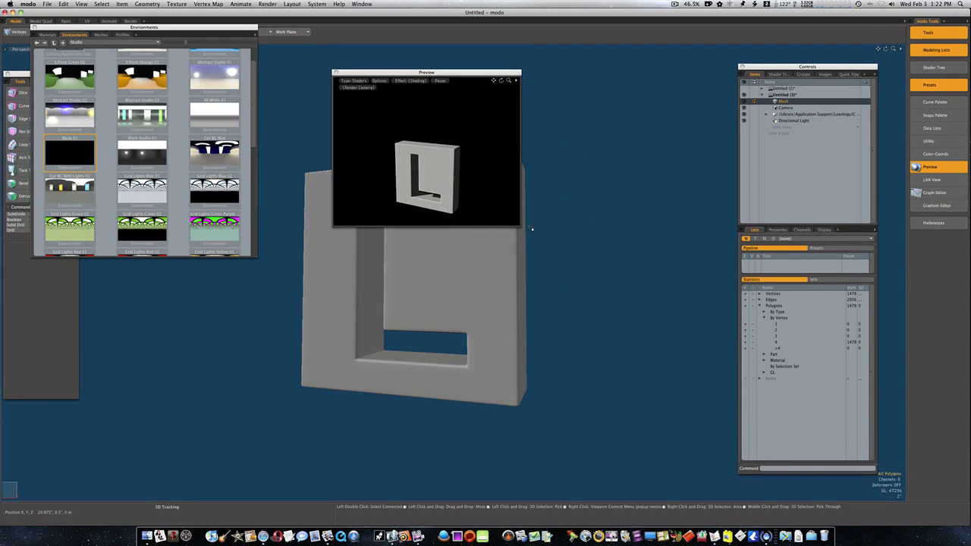
pyautogui.moveTo(519, 226); pyautogui.dragTo(690, 360)
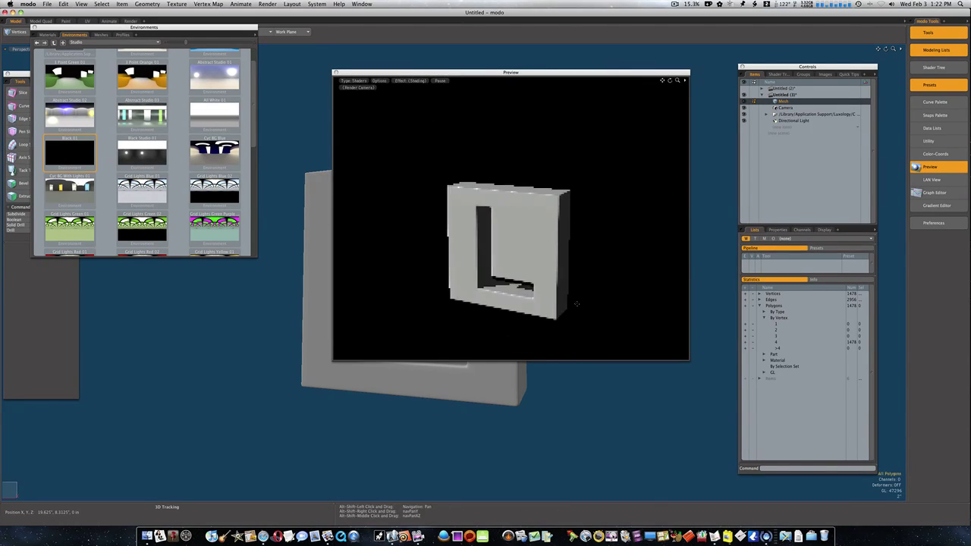
# Reframe the box in the render preview and examine the edges and inner corners of the L opening beside it.
pyautogui.moveTo(542, 286)
pyautogui.keyDown('alt'); pyautogui.mouseDown()
pyautogui.moveTo(597, 281)
pyautogui.moveTo(531, 304)
pyautogui.moveTo(402, 259)
pyautogui.moveTo(640, 284)
pyautogui.moveTo(545, 277)
pyautogui.mouseUp(); pyautogui.keyUp('alt')
pyautogui.keyDown('alt'); pyautogui.keyDown('shift'); pyautogui.moveTo(500, 189); pyautogui.dragTo(511, 204); pyautogui.keyUp('shift'); pyautogui.keyUp('alt')
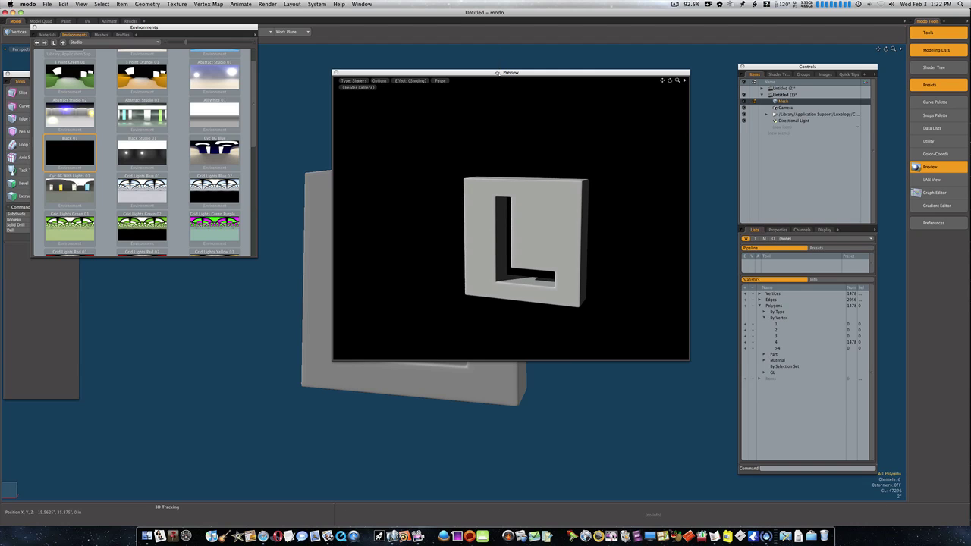
pyautogui.moveTo(498, 71); pyautogui.dragTo(696, 69)
pyautogui.keyDown('alt'); pyautogui.moveTo(392, 211); pyautogui.dragTo(431, 307); pyautogui.keyUp('alt')
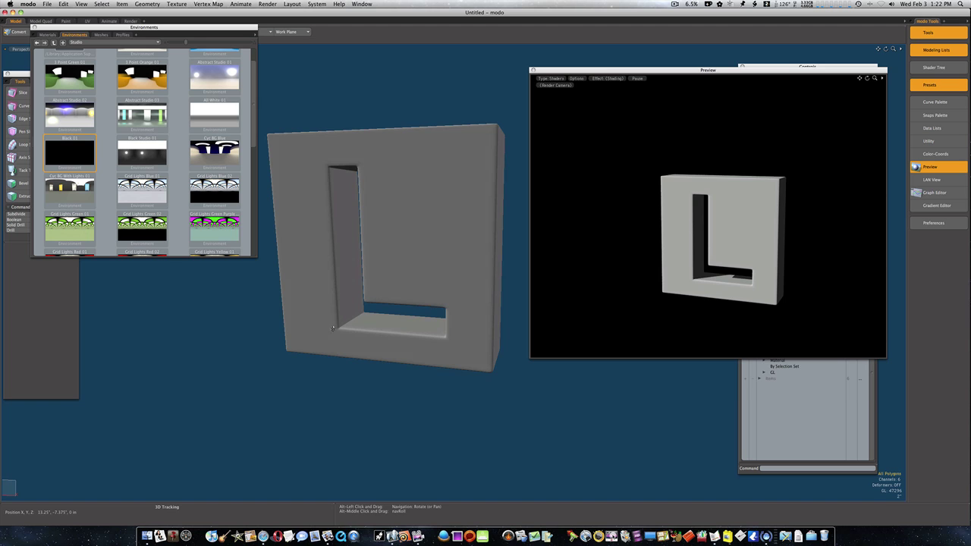
pyautogui.keyDown('ctrl'); pyautogui.keyDown('alt'); pyautogui.moveTo(332, 328); pyautogui.dragTo(334, 306); pyautogui.keyUp('alt'); pyautogui.keyUp('ctrl')
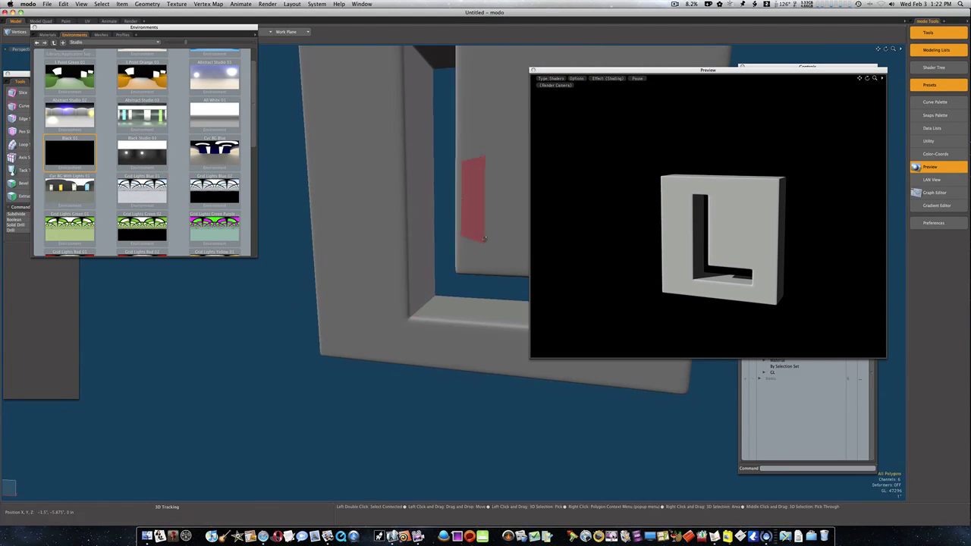
pyautogui.keyDown('alt'); pyautogui.moveTo(484, 196); pyautogui.dragTo(493, 265); pyautogui.keyUp('alt')
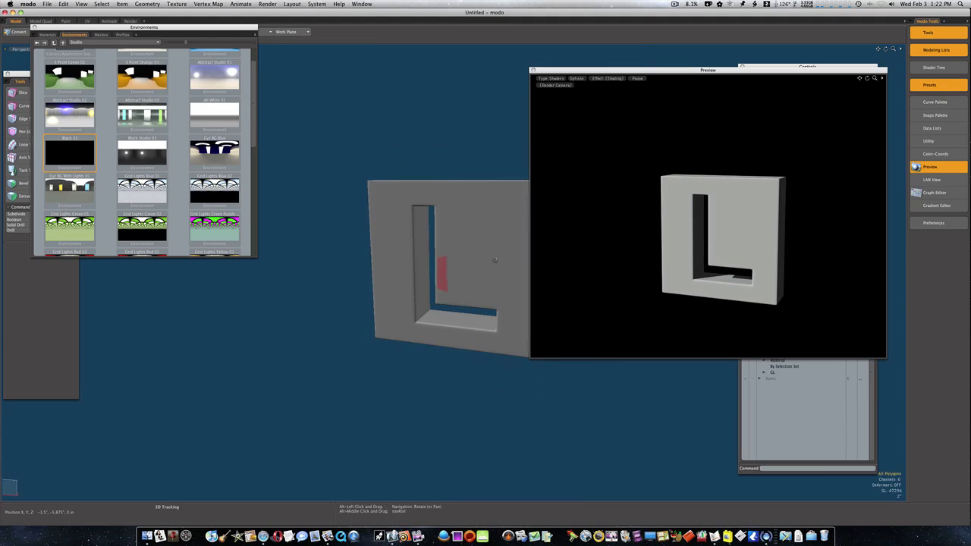